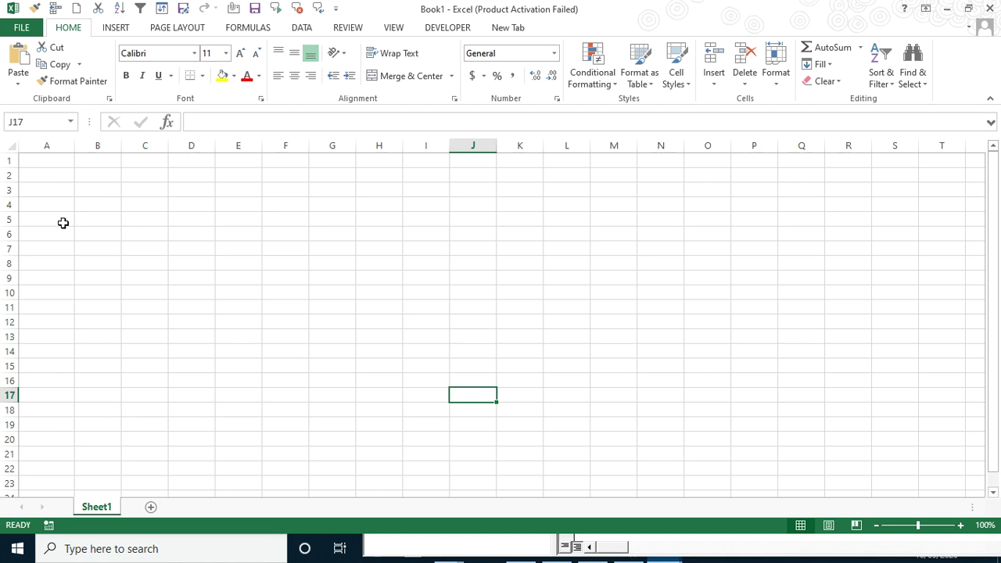
Highlight cells A1:A12 on the sheet, then open the VBA editor and reposition its window.
{"action": "left_click", "coordinate": [50, 156]}
{"action": "left_click_drag", "start_coordinate": [50, 156], "coordinate": [58, 342]}
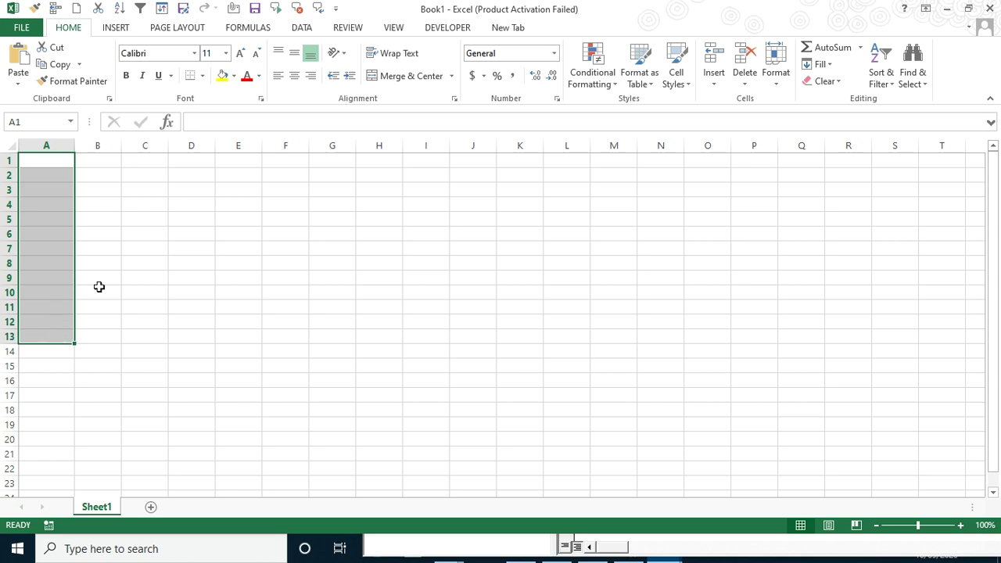
{"action": "left_click", "coordinate": [354, 291]}
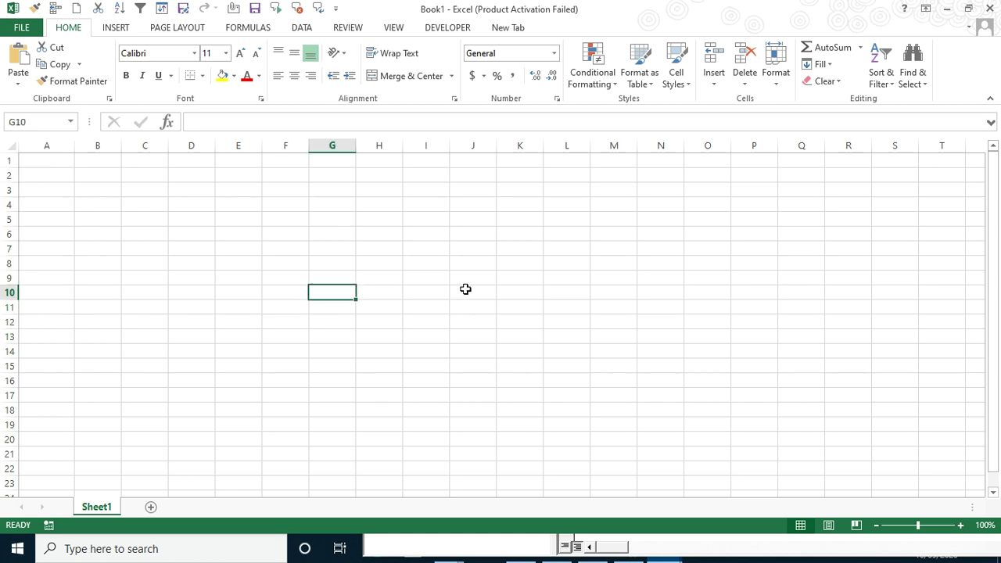
{"action": "key", "text": "alt+F11"}
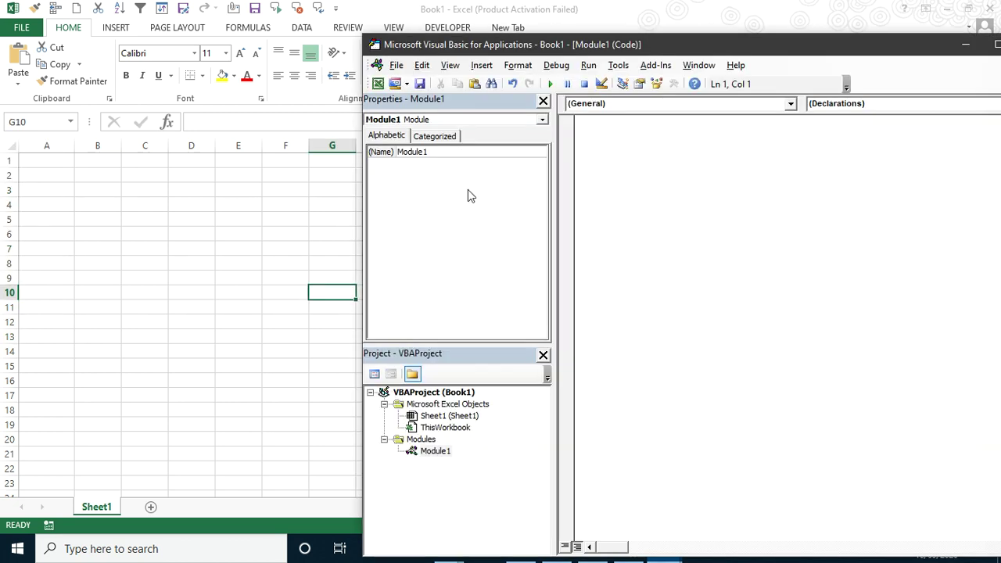
{"action": "mouse_move", "coordinate": [572, 44]}
{"action": "left_mouse_down"}
{"action": "mouse_move", "coordinate": [682, 93]}
{"action": "mouse_move", "coordinate": [641, 108]}
{"action": "left_mouse_up"}
Create Sub printmonth() and declare i As Integer inside it.
{"action": "type", "text": "s"}
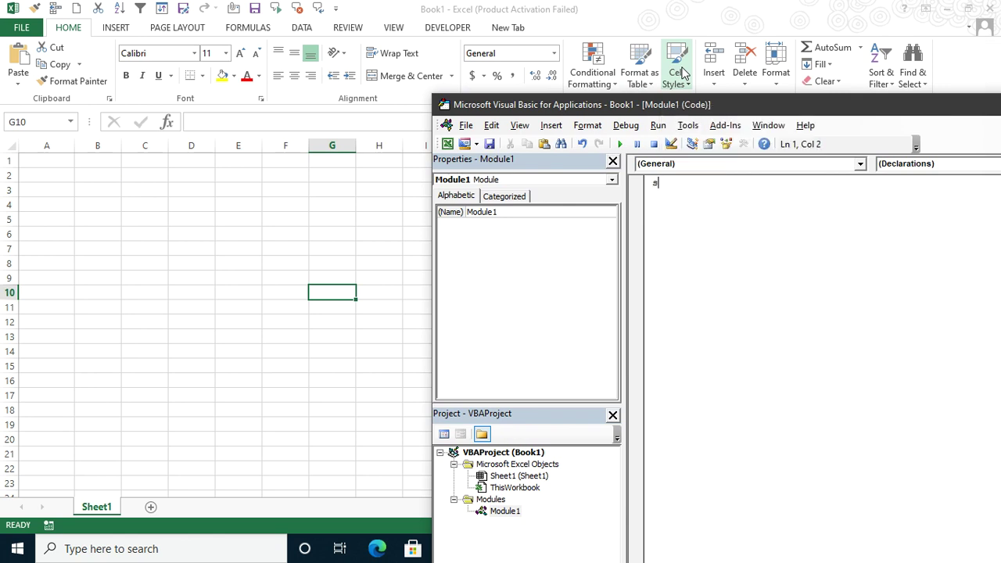
{"action": "type", "text": "ub printmonth"}
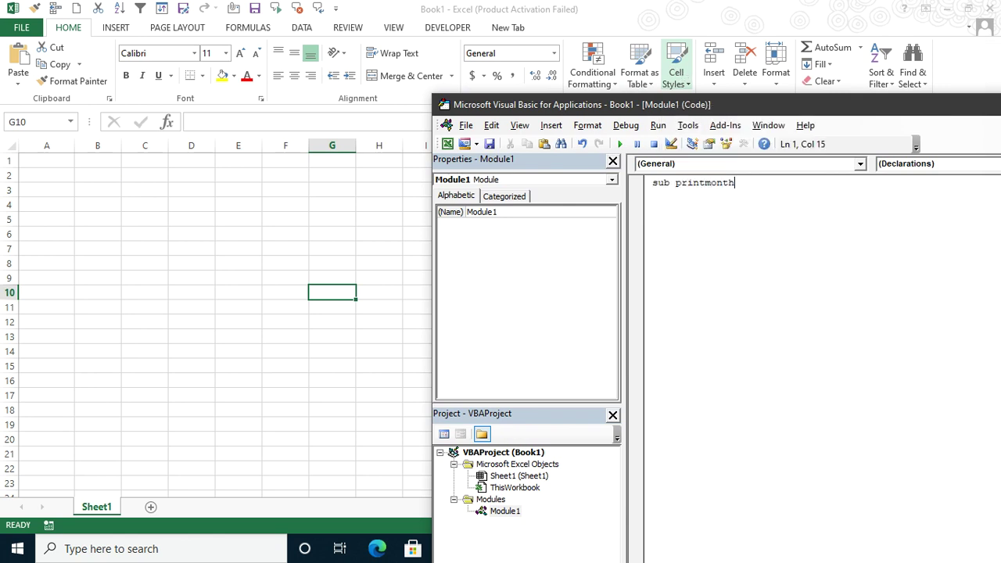
{"action": "type", "text": "()"}
{"action": "key", "text": "Return"}
{"action": "key", "text": "Return"}
{"action": "key", "text": "Return"}
{"action": "key", "text": "Return"}
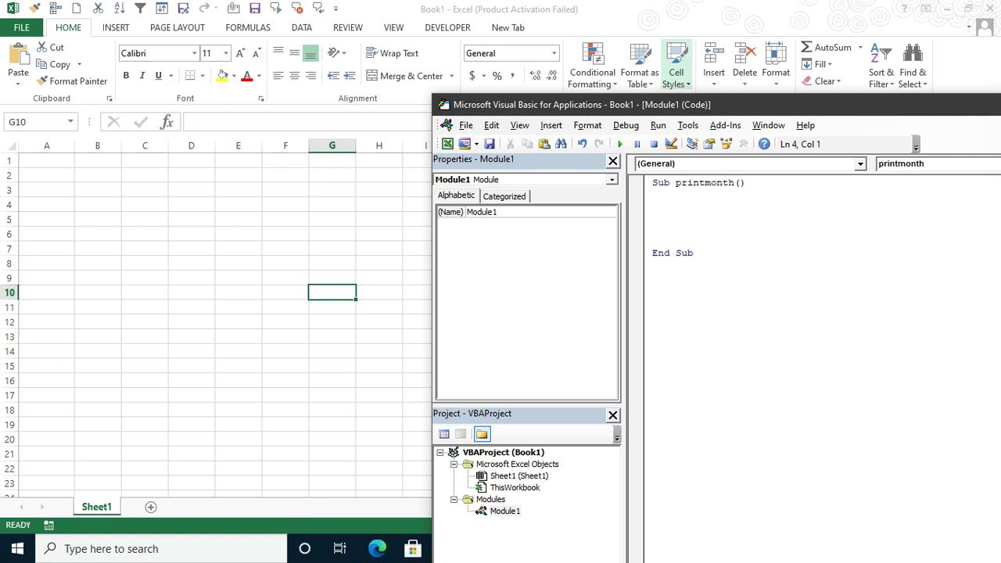
{"action": "key", "text": "Up"}
{"action": "key", "text": "Up"}
{"action": "type", "text": "dim i as Integer"}
{"action": "key", "text": "Return"}
{"action": "key", "text": "Return"}
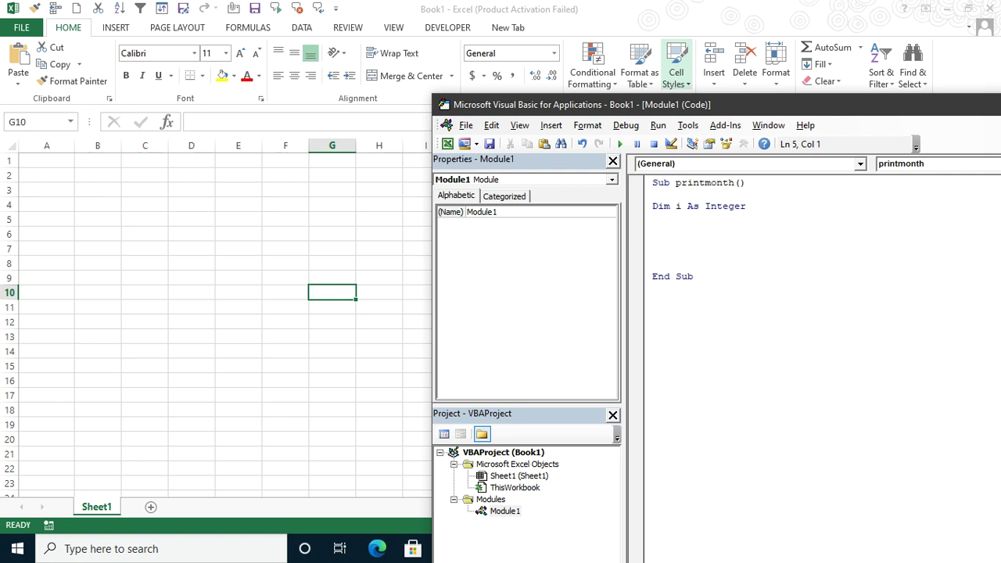
Add a For i = 1 To 12 loop closed by Next, correcting the mistyped 'ro' to For.
{"action": "type", "text": "ro i = 1 to 12"}
{"action": "key", "text": "Return"}
{"action": "key", "text": "Return"}
{"action": "key", "text": "Home"}
{"action": "key", "text": "Right"}
{"action": "key", "text": "BackSpace"}
{"action": "key", "text": "BackSpace"}
{"action": "type", "text": "f"}
{"action": "type", "text": "or"}
{"action": "key", "text": "Down"}
{"action": "key", "text": "Down"}
{"action": "key", "text": "Down"}
{"action": "key", "text": "Return"}
{"action": "key", "text": "Return"}
{"action": "type", "text": "next"}
{"action": "key", "text": "Up"}
{"action": "key", "text": "Up"}
{"action": "key", "text": "Up"}
{"action": "key", "text": "Up"}
{"action": "key", "text": "Down"}
{"action": "key", "text": "Down"}
{"action": "key", "text": "Down"}
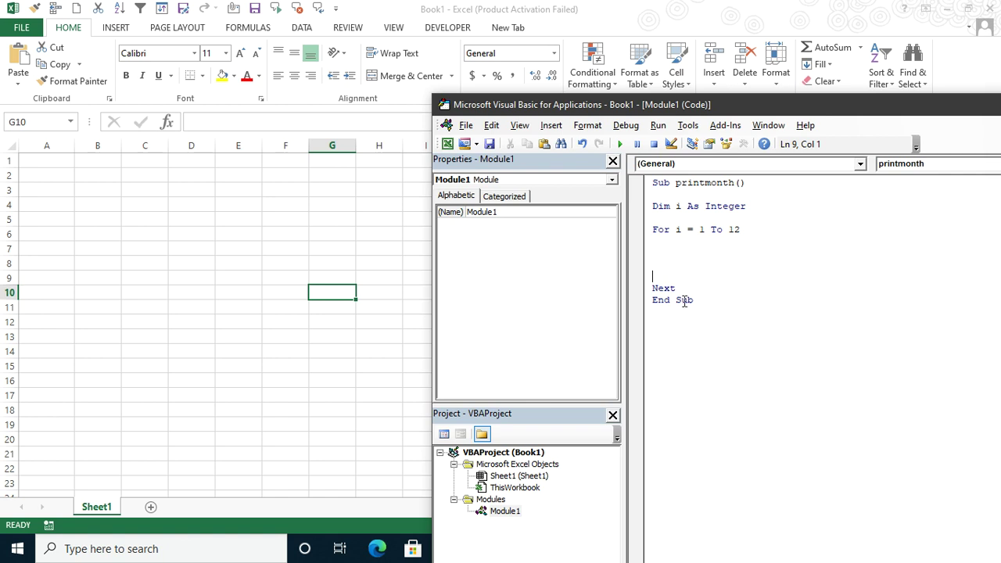
Begin a Range statement in the loop, pointing out cells A1 to A3 on the worksheet.
{"action": "left_click", "coordinate": [681, 254]}
{"action": "type", "text": "range"}
{"action": "left_click", "coordinate": [43, 174]}
{"action": "left_click", "coordinate": [49, 156]}
{"action": "key", "text": "alt+F11"}
{"action": "left_click", "coordinate": [45, 175]}
{"action": "left_click", "coordinate": [48, 189]}
{"action": "key", "text": "alt+F11"}
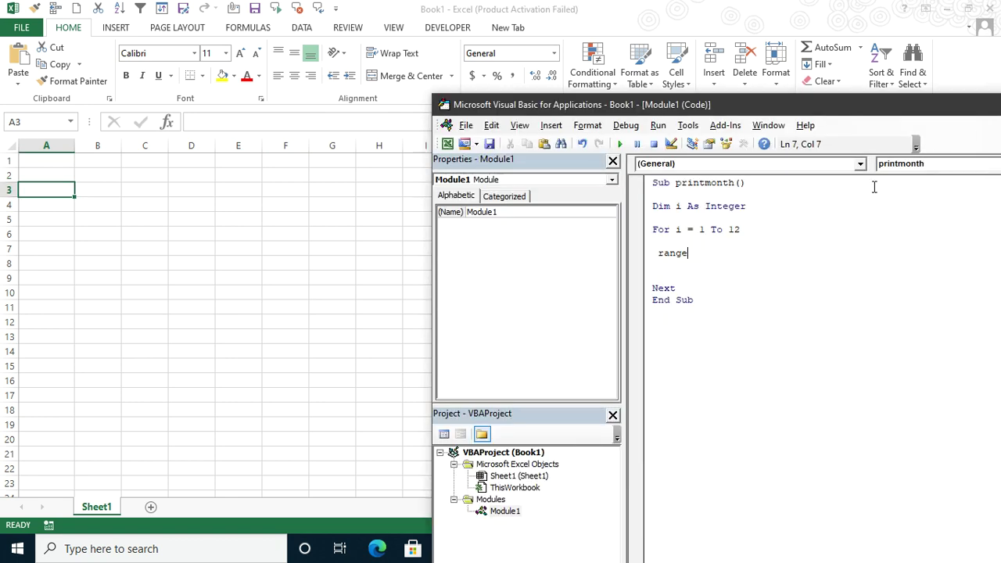
Complete the line as Range("A" & i) = MonthName(i), fixing typos along the way.
{"action": "type", "text": "(\"A1"}
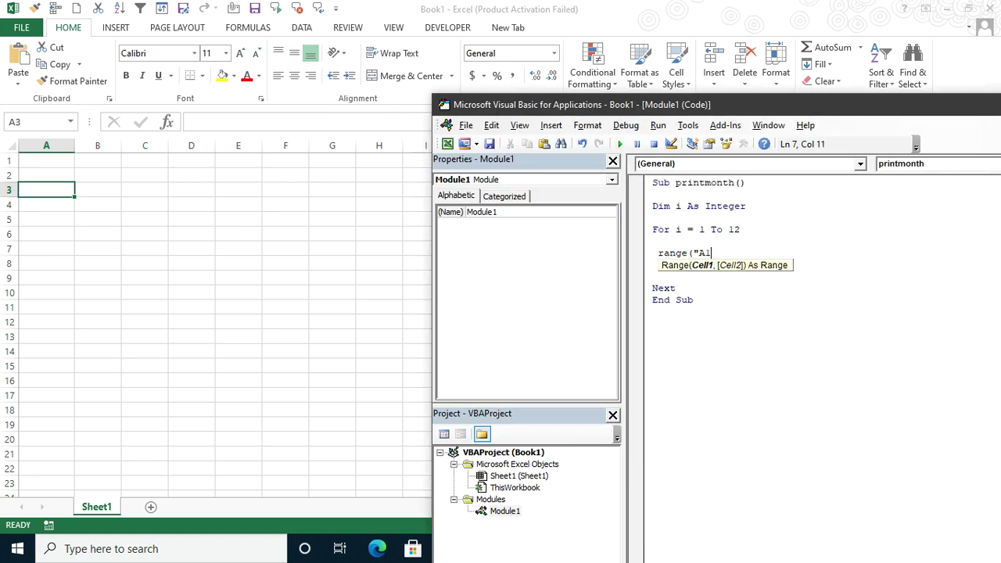
{"action": "key", "text": "BackSpace"}
{"action": "type", "text": "\" & u"}
{"action": "key", "text": "BackSpace"}
{"action": "type", "text": "i)"}
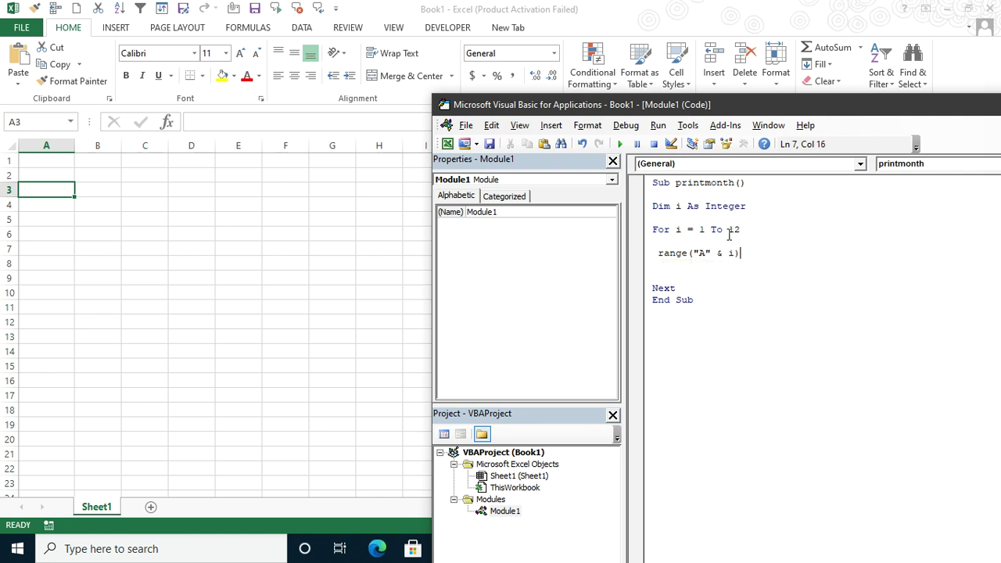
{"action": "type", "text": " = MonthName"}
{"action": "key", "text": "BackSpace"}
{"action": "key", "text": "BackSpace"}
{"action": "key", "text": "BackSpace"}
{"action": "key", "text": "BackSpace"}
{"action": "type", "text": "Name"}
{"action": "key", "text": "BackSpace"}
{"action": "key", "text": "BackSpace"}
{"action": "key", "text": "BackSpace"}
{"action": "key", "text": "BackSpace"}
{"action": "type", "text": "n"}
{"action": "key", "text": "BackSpace"}
{"action": "type", "text": "Name"}
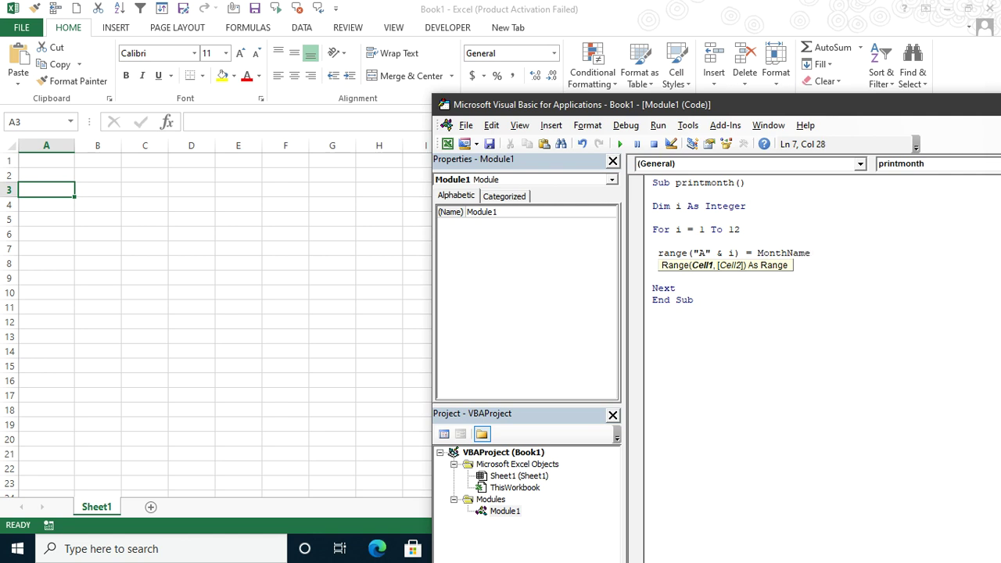
{"action": "type", "text": "(i)"}
{"action": "key", "text": "Return"}
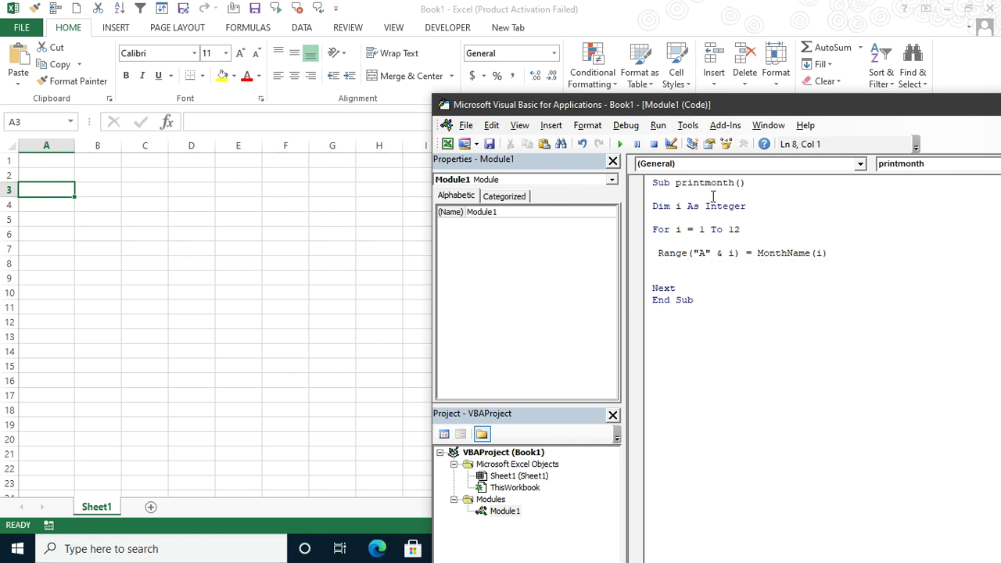
{"action": "left_click", "coordinate": [675, 182]}
{"action": "left_click", "coordinate": [620, 144]}
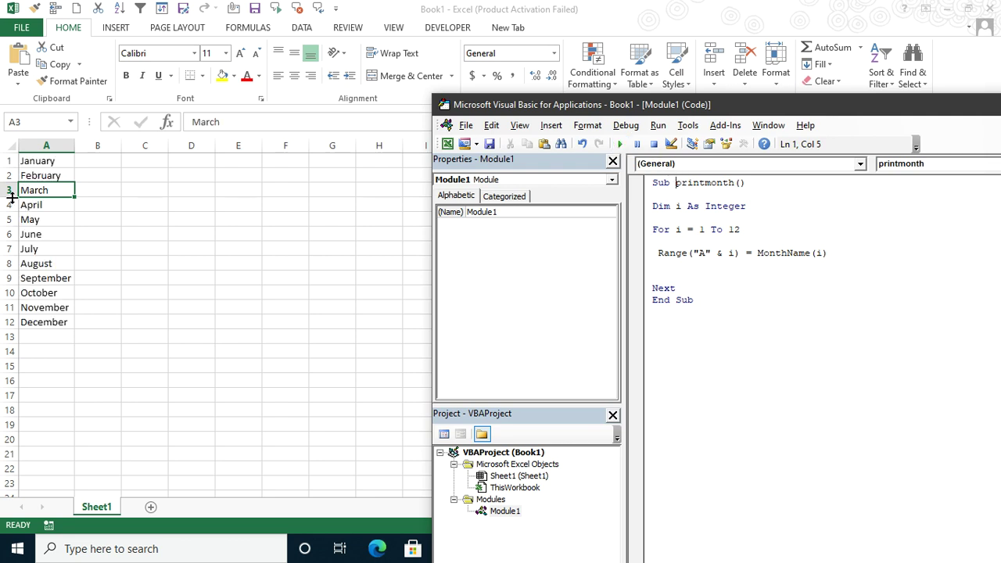
{"action": "left_click_drag", "start_coordinate": [60, 164], "coordinate": [54, 192]}
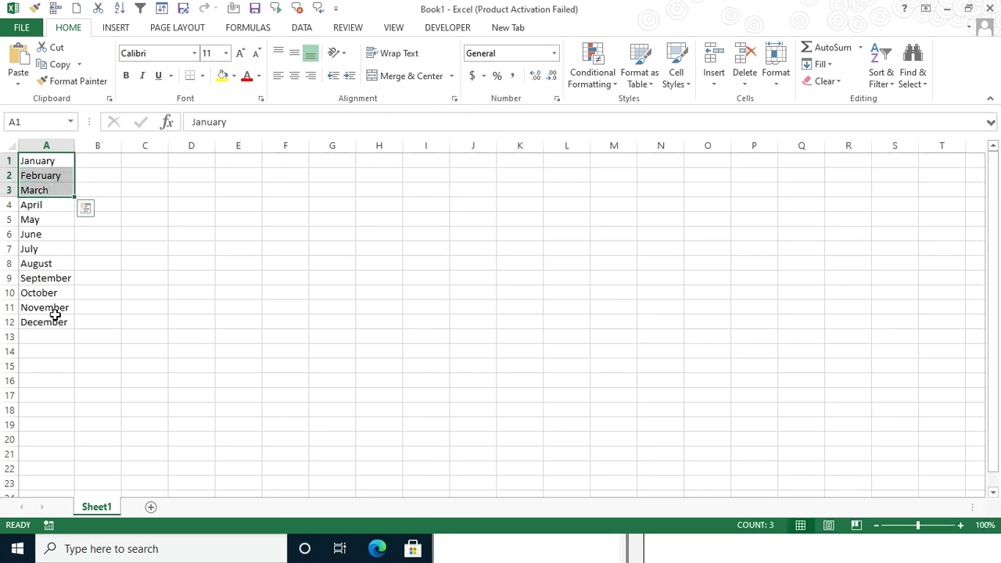
{"action": "left_click", "coordinate": [53, 308]}
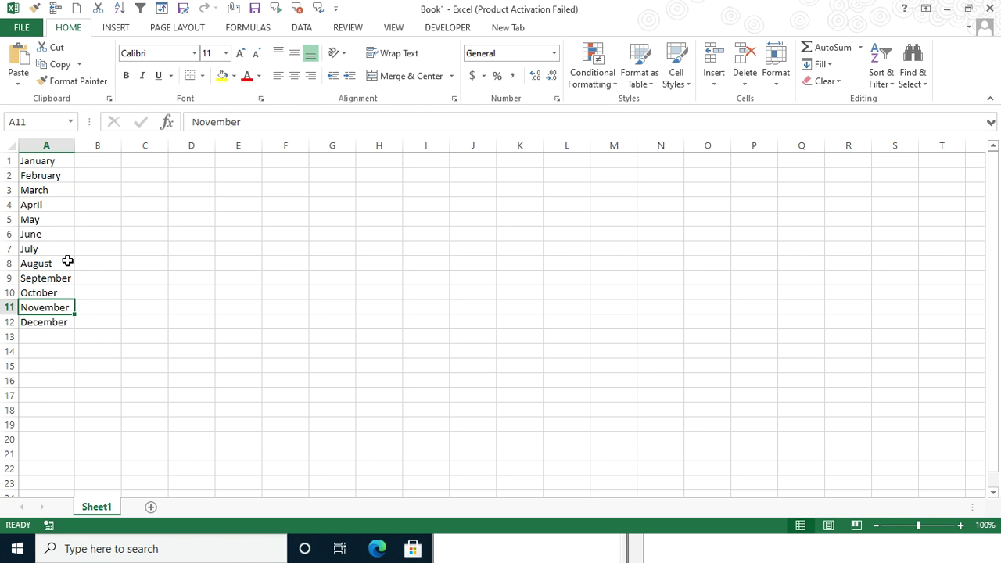
{"action": "key", "text": "alt+F11"}
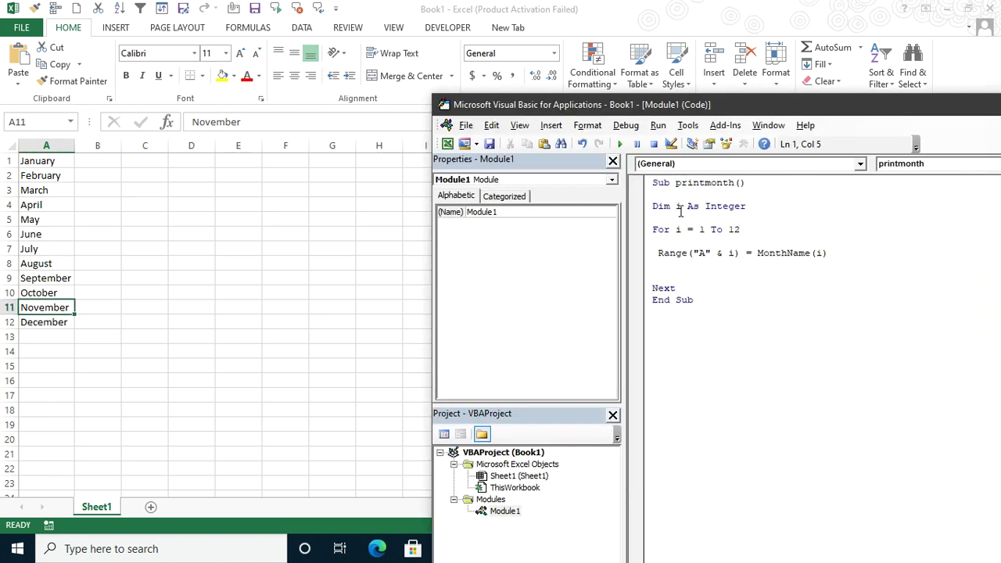
{"action": "left_click_drag", "start_coordinate": [31, 160], "coordinate": [95, 478]}
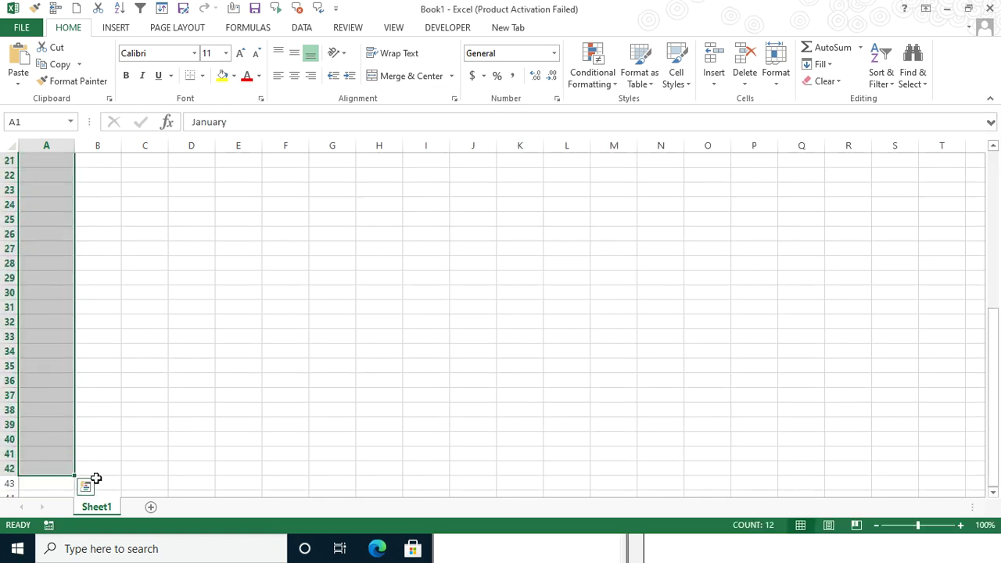
{"action": "scroll", "coordinate": [95, 478], "scroll_direction": "up", "scroll_amount": 7}
{"action": "key", "text": "Delete"}
{"action": "key", "text": "ctrl+Home"}
{"action": "key", "text": "alt+F11"}
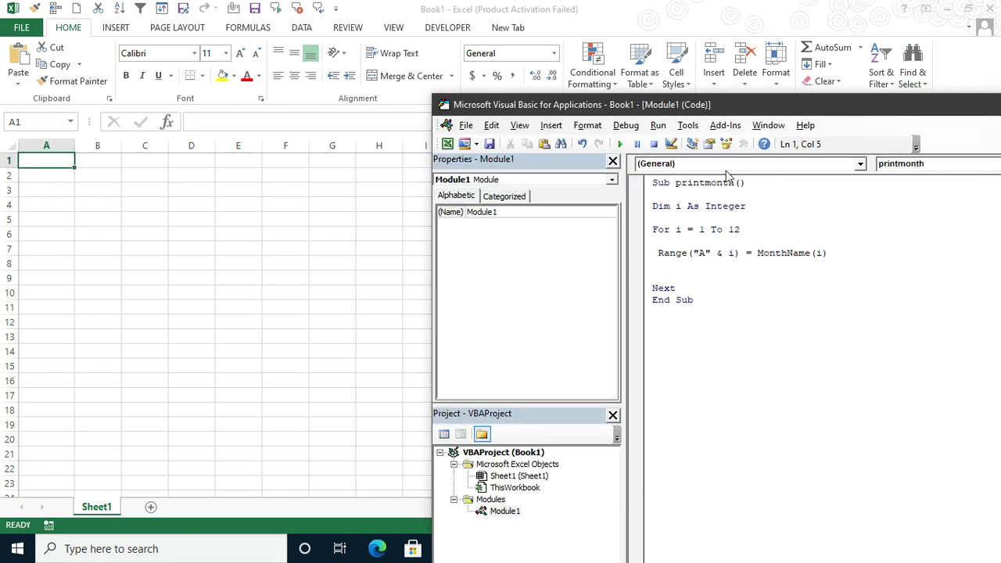
{"action": "left_click_drag", "start_coordinate": [653, 194], "coordinate": [758, 206]}
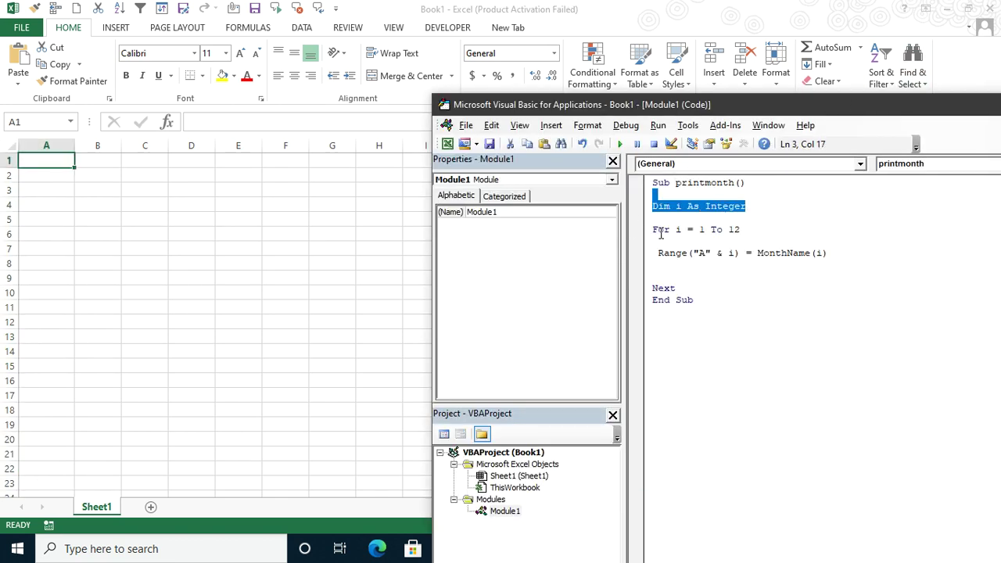
Highlight the For, Next and Range("A" parts of the code, then step into printmonth with F8.
{"action": "left_click_drag", "start_coordinate": [653, 230], "coordinate": [754, 231]}
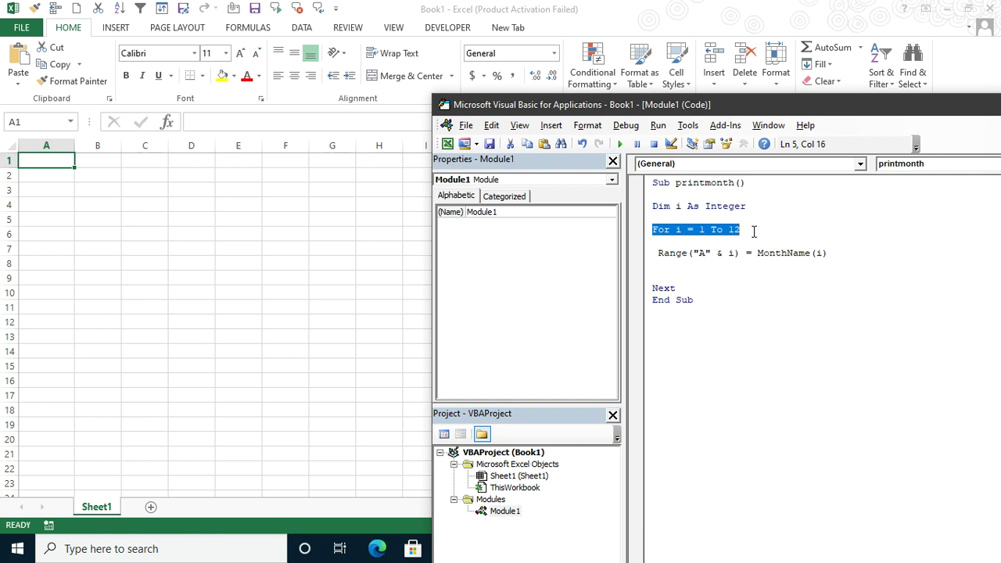
{"action": "left_click_drag", "start_coordinate": [680, 288], "coordinate": [661, 289]}
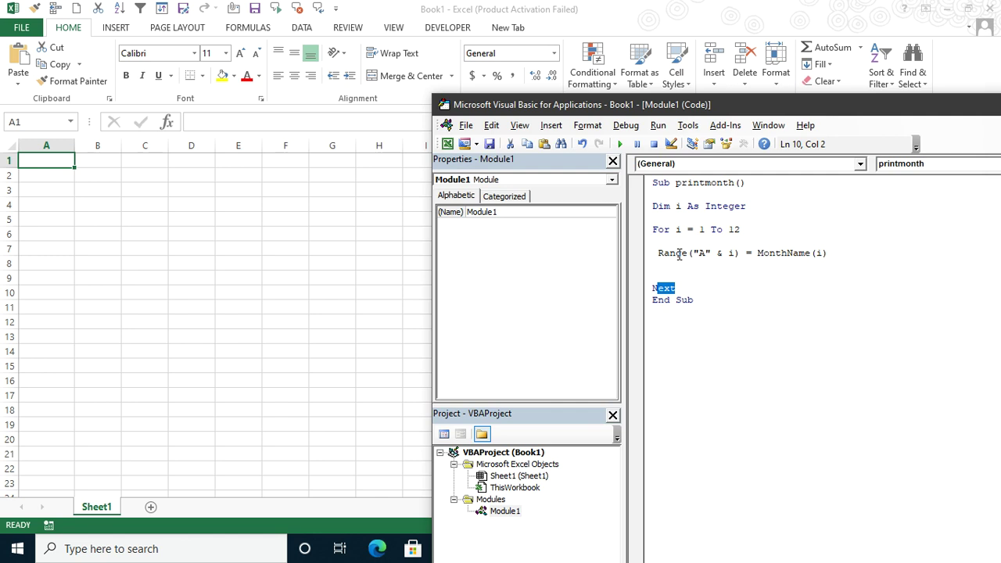
{"action": "left_click", "coordinate": [679, 259]}
{"action": "left_click", "coordinate": [656, 256]}
{"action": "left_click_drag", "start_coordinate": [656, 255], "coordinate": [706, 252]}
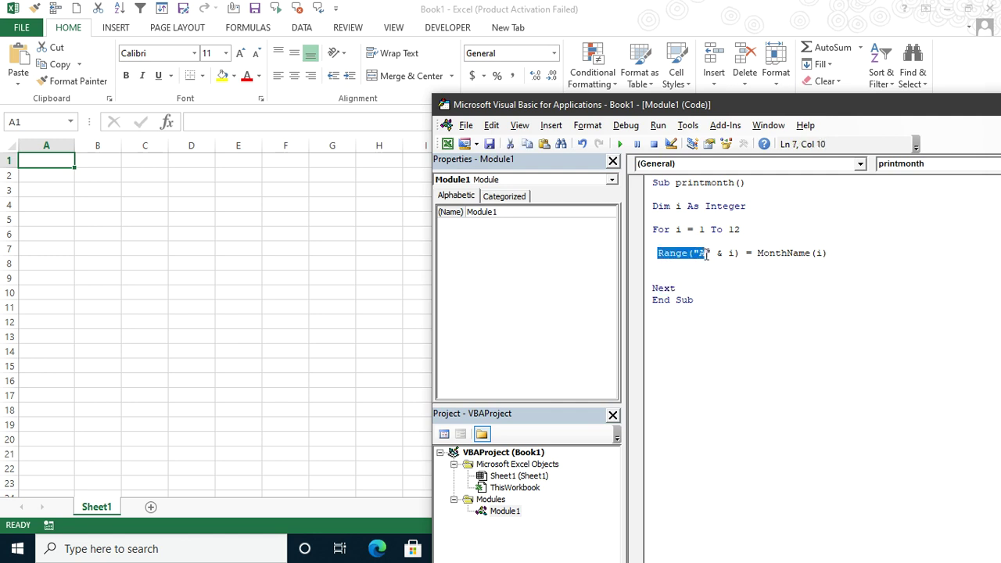
{"action": "left_click_drag", "start_coordinate": [696, 254], "coordinate": [711, 254]}
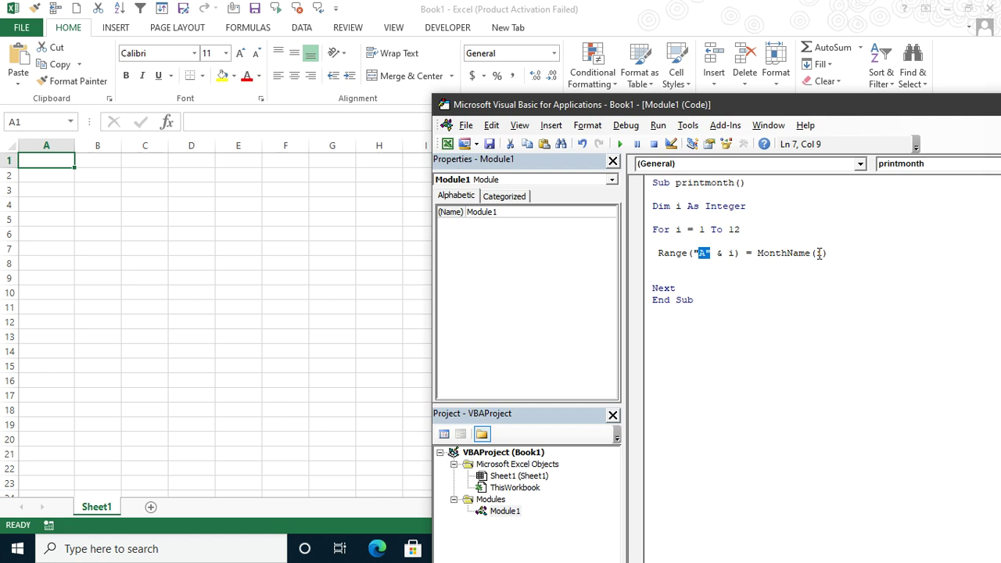
{"action": "key", "text": "F8"}
{"action": "key", "text": "F8"}
{"action": "key", "text": "F8"}
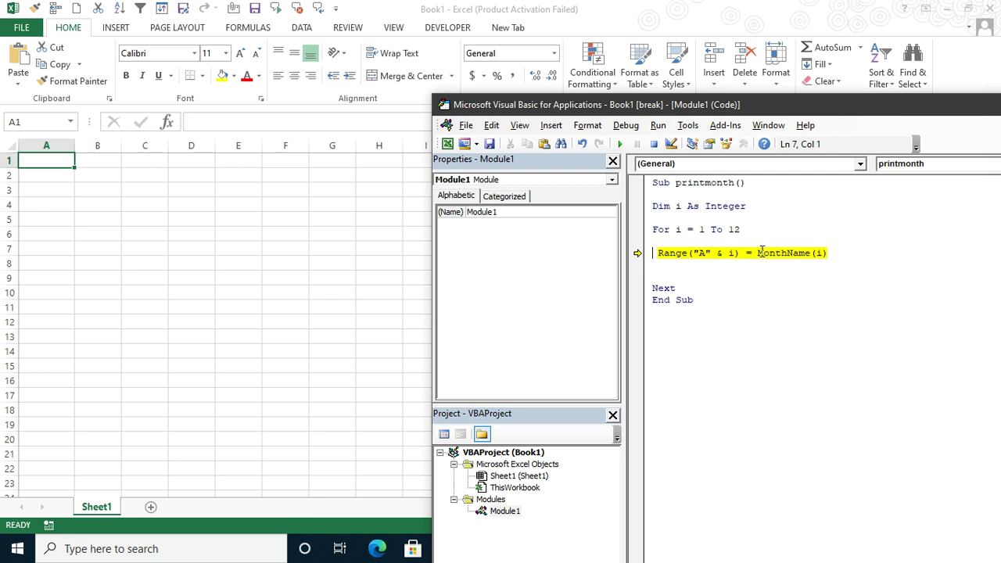
Step a few iterations, run printmonth to fill A1:A12 with January–December, then delete the "A" column letter.
{"action": "mouse_move", "coordinate": [819, 252]}
{"action": "key", "text": "F8"}
{"action": "key", "text": "F8"}
{"action": "key", "text": "F8"}
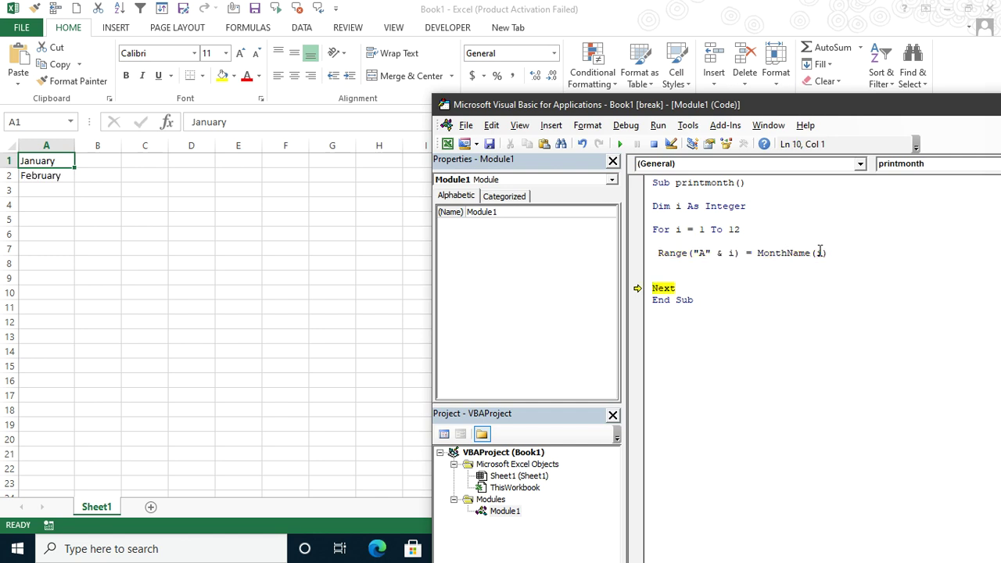
{"action": "key", "text": "F8"}
{"action": "key", "text": "F8"}
{"action": "key", "text": "F8"}
{"action": "key", "text": "F8"}
{"action": "key", "text": "F8"}
{"action": "key", "text": "F8"}
{"action": "key", "text": "F8"}
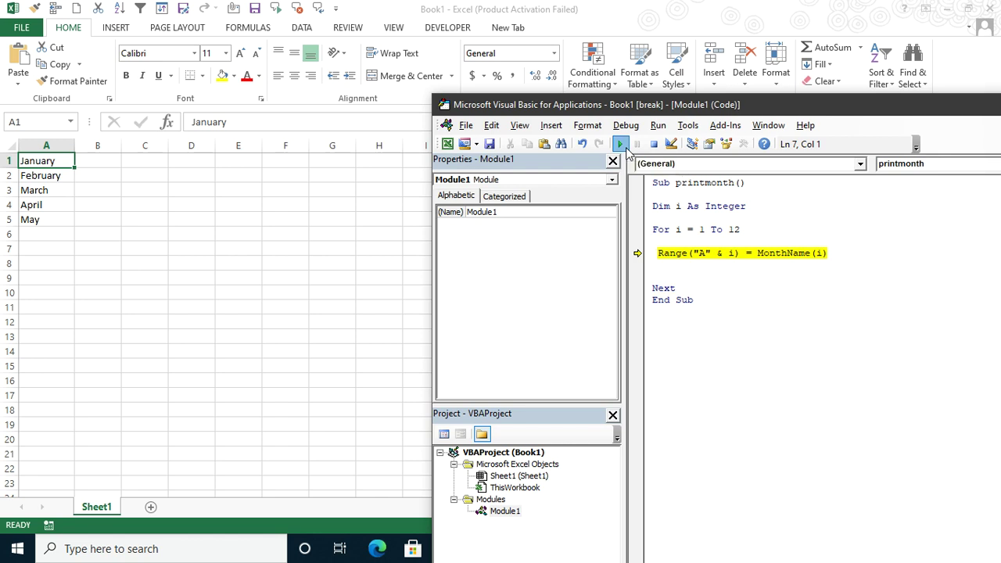
{"action": "left_click", "coordinate": [619, 144]}
{"action": "left_click", "coordinate": [709, 253]}
{"action": "key", "text": "BackSpace"}
Target column "B", rerun with F5 to fill B1:B12, then clear A1:C14 and return to the editor.
{"action": "type", "text": "B"}
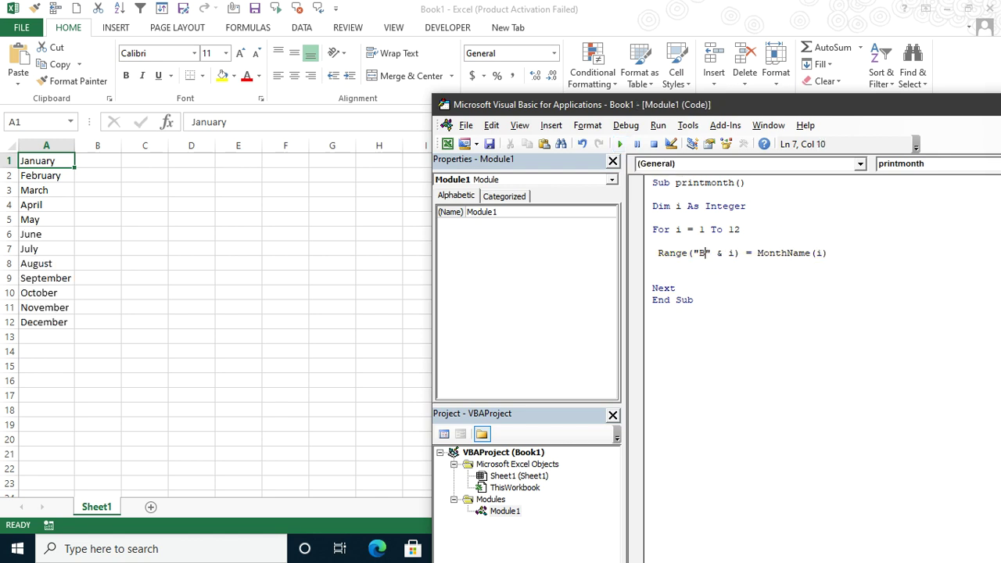
{"action": "key", "text": "F5"}
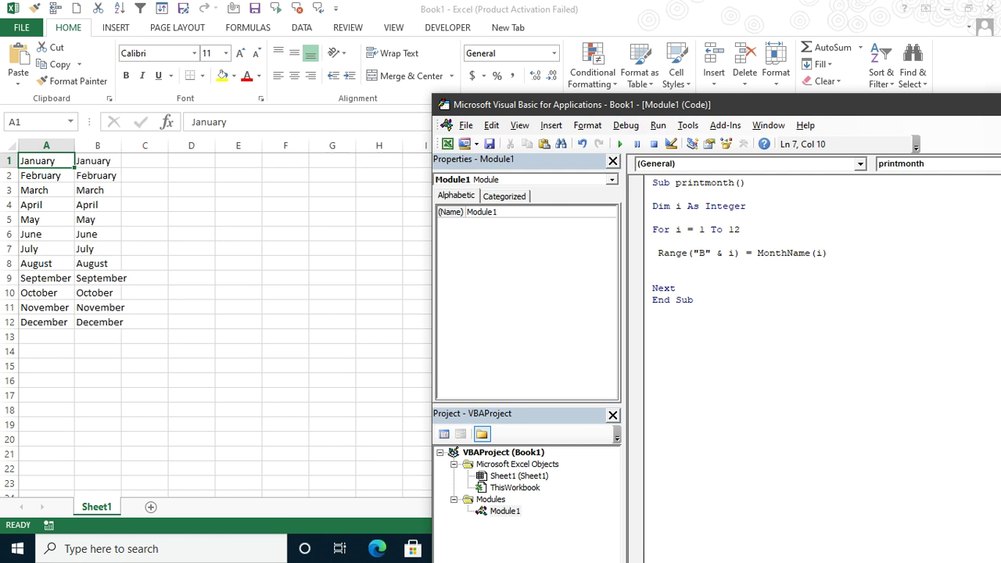
{"action": "left_click_drag", "start_coordinate": [50, 164], "coordinate": [152, 358]}
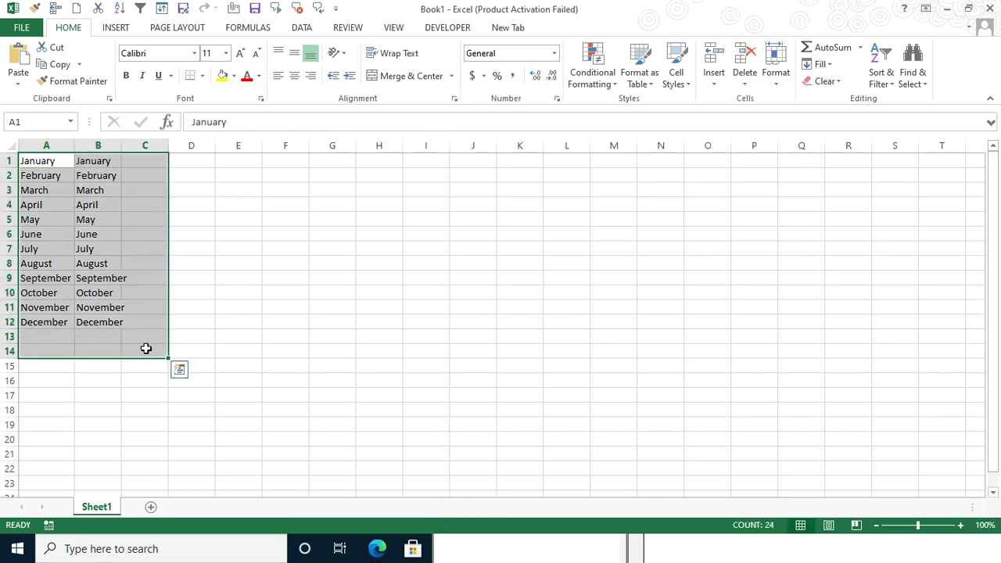
{"action": "key", "text": "Delete"}
{"action": "key", "text": "alt+F11"}
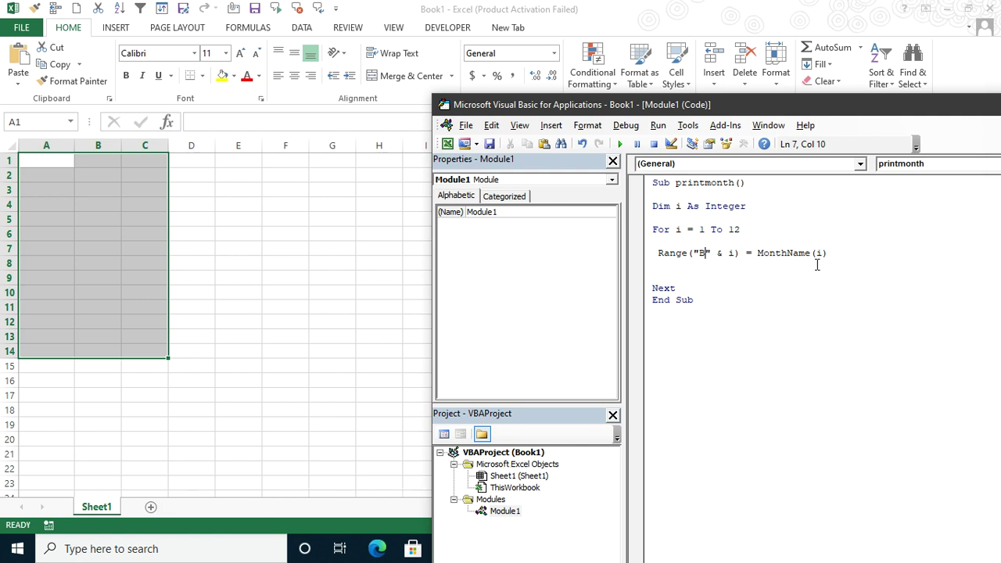
Clear the module and start Sub add_Sheet() with the loop counter declared as Integer.
{"action": "key", "text": "ctrl+a"}
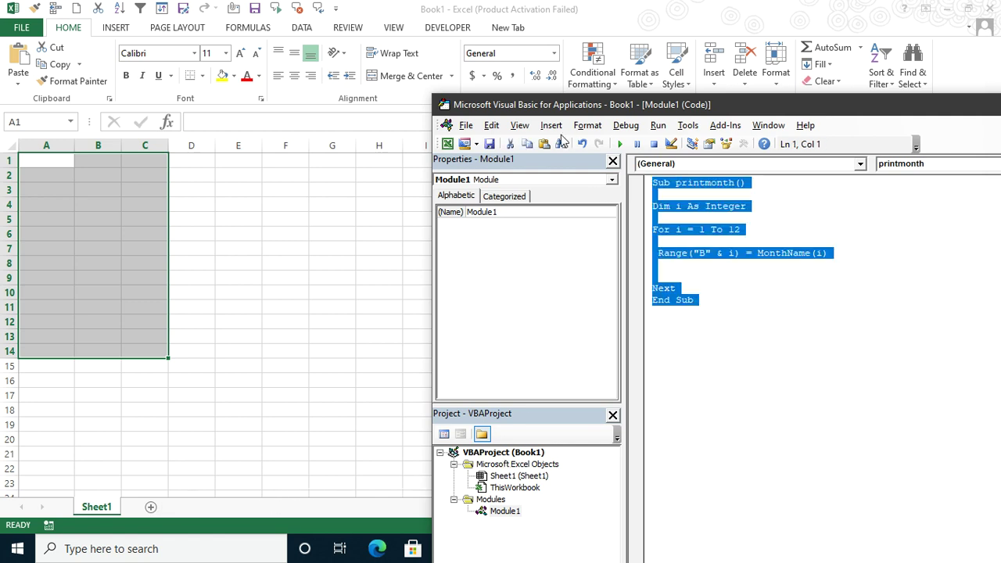
{"action": "key", "text": "Delete"}
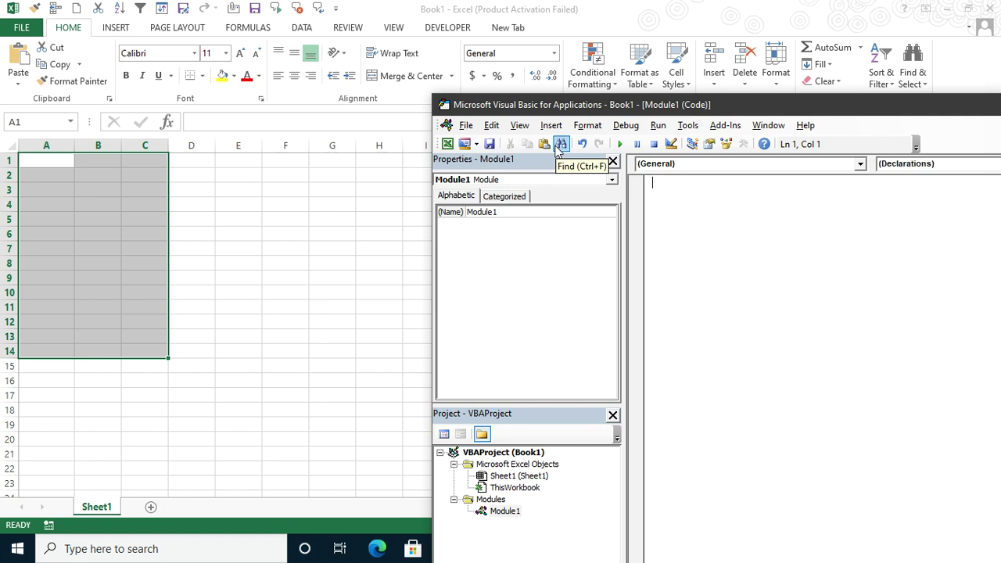
{"action": "type", "text": "su"}
{"action": "key", "text": "BackSpace"}
{"action": "type", "text": "b add_"}
{"action": "type", "text": "Sheet()"}
{"action": "key", "text": "Return"}
{"action": "key", "text": "Return"}
{"action": "key", "text": "Return"}
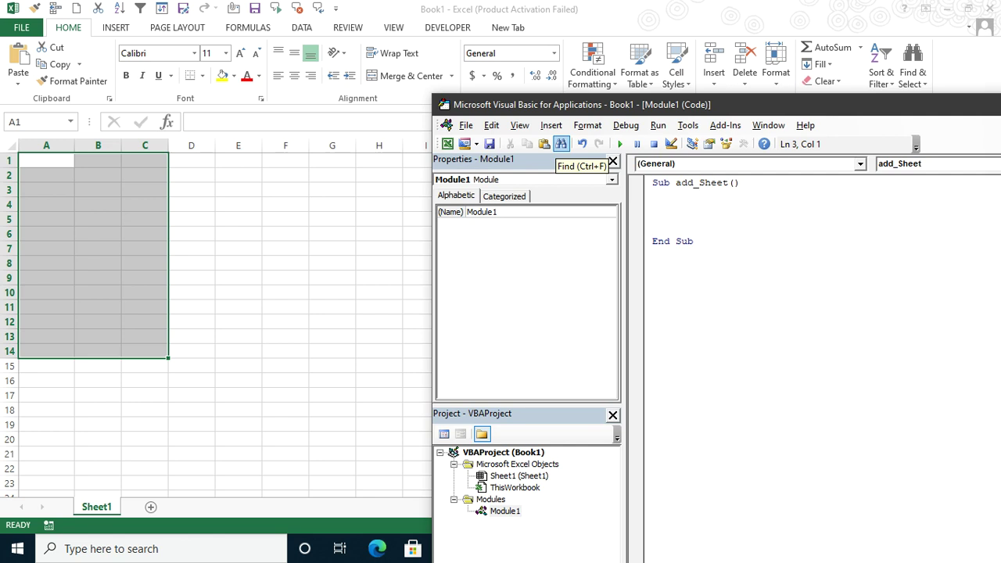
{"action": "type", "text": "dim "}
{"action": "type", "text": "s in"}
{"action": "key", "text": "Tab"}
{"action": "key", "text": "Return"}
{"action": "key", "text": "Return"}
Add a For i = 1 To 12 loop closed by Next.
{"action": "type", "text": "for i"}
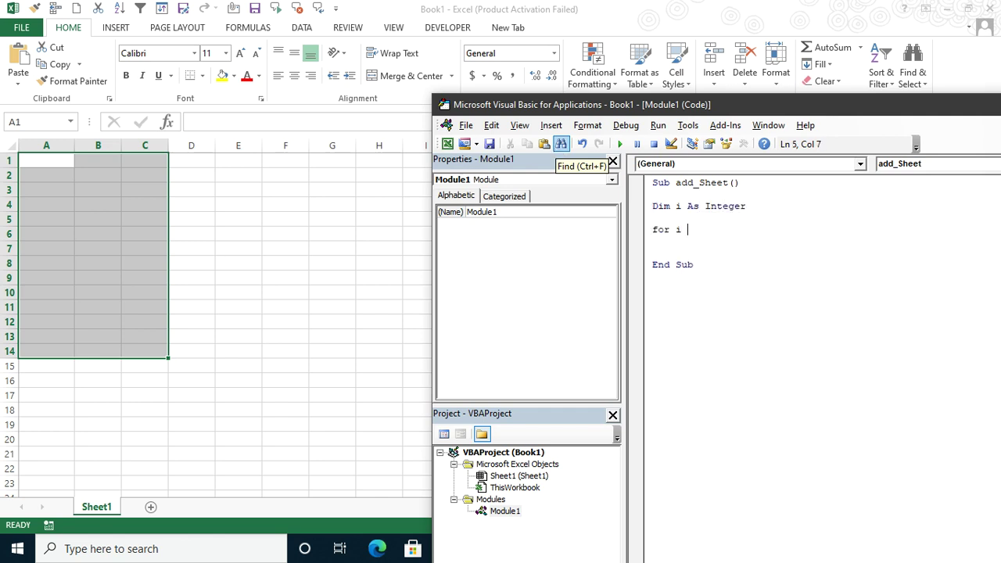
{"action": "type", "text": "= 1 to2"}
{"action": "key", "text": "Down"}
{"action": "key", "text": "Return"}
{"action": "key", "text": "Return"}
{"action": "key", "text": "Return"}
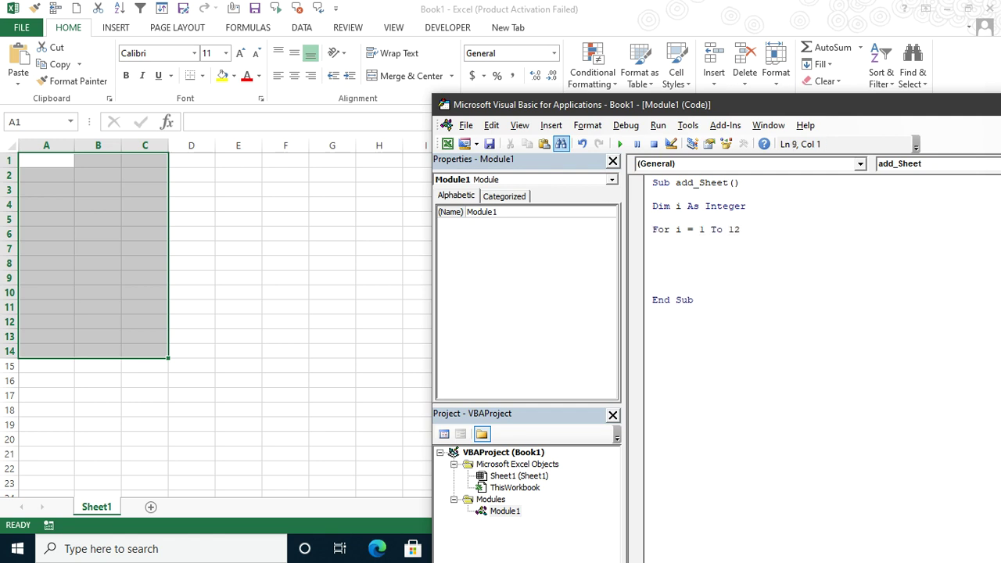
{"action": "type", "text": "next"}
{"action": "key", "text": "Up"}
{"action": "key", "text": "Up"}
Fill the loop with Sheets.Add After:=Sheets(Sheets.Count) and ActiveSheet.Name = MonthName(i).
{"action": "type", "text": "She"}
{"action": "type", "text": "ets"}
{"action": "type", "text": "Add"}
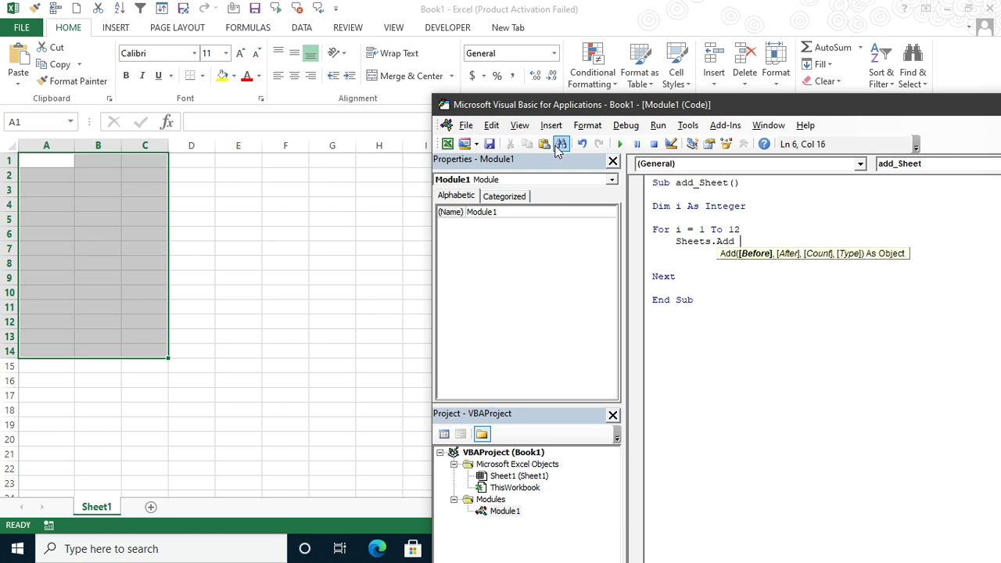
{"action": "type", "text": " after"}
{"action": "type", "text": ":="}
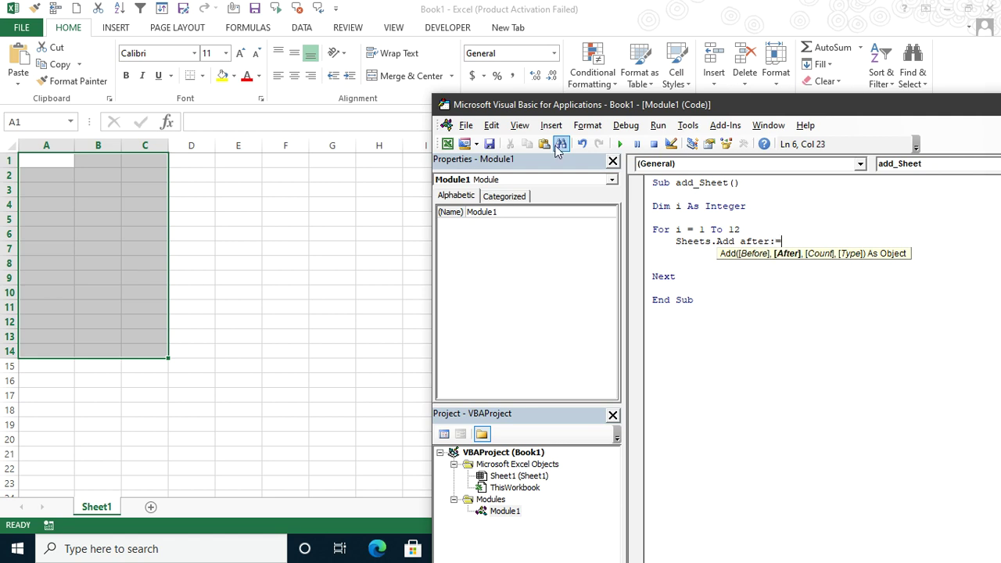
{"action": "type", "text": "sheets(sheets.cou"}
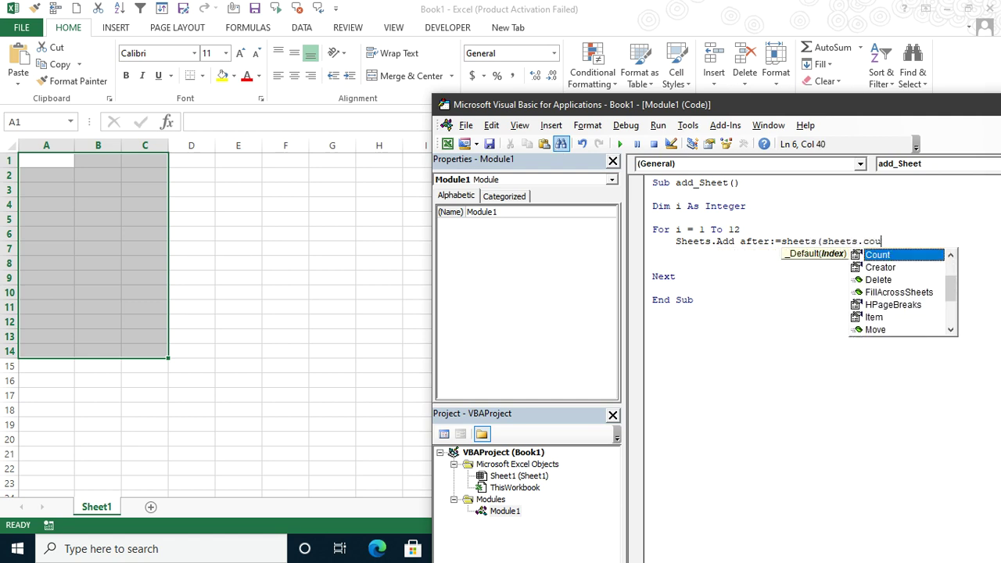
{"action": "key", "text": "Tab"}
{"action": "type", "text": ")"}
{"action": "key", "text": "Return"}
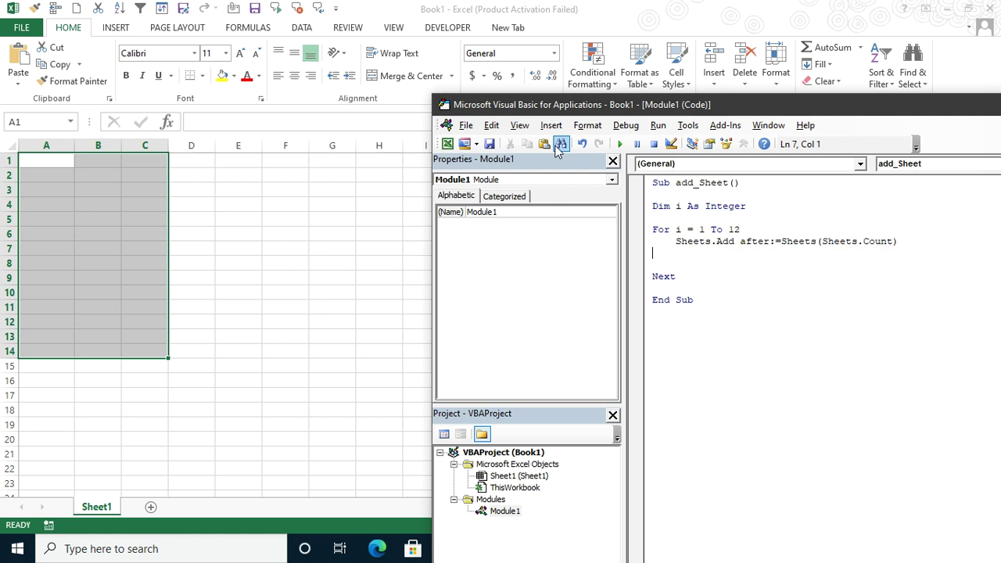
{"action": "key", "text": "Tab"}
{"action": "type", "text": "A"}
{"action": "type", "text": "ctivesheet.name "}
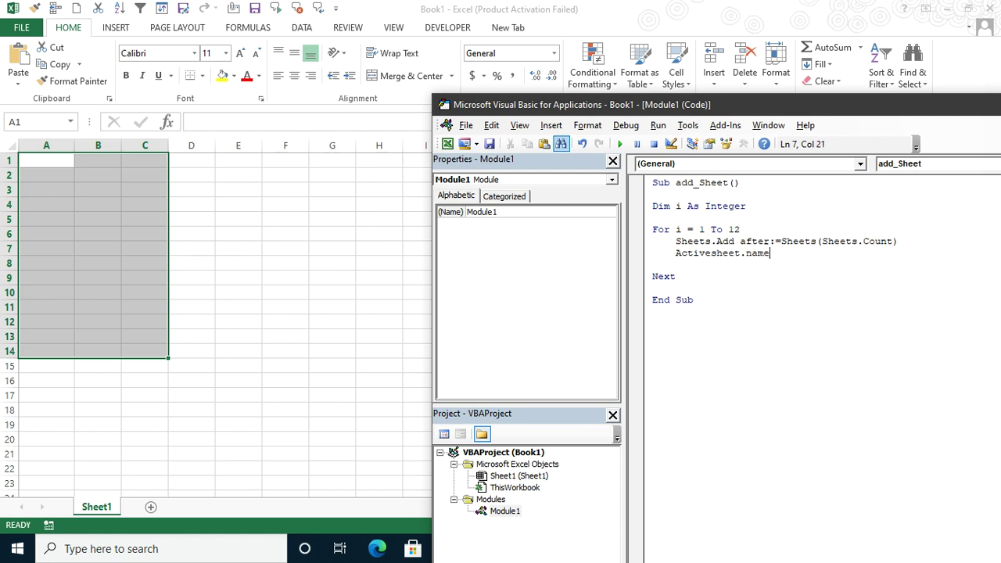
{"action": "type", "text": "= monthname(i)"}
{"action": "key", "text": "Return"}
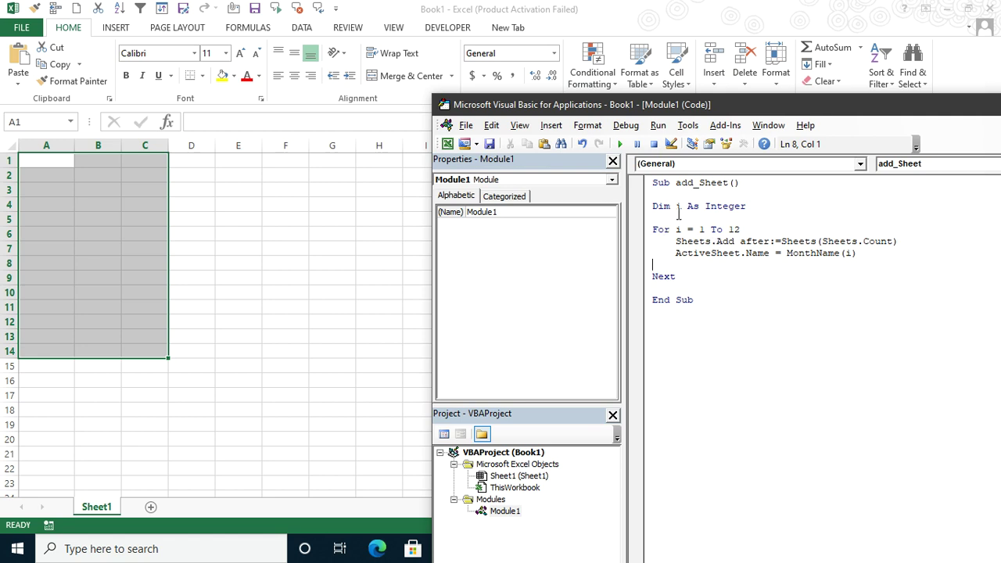
{"action": "left_click_drag", "start_coordinate": [654, 207], "coordinate": [773, 208]}
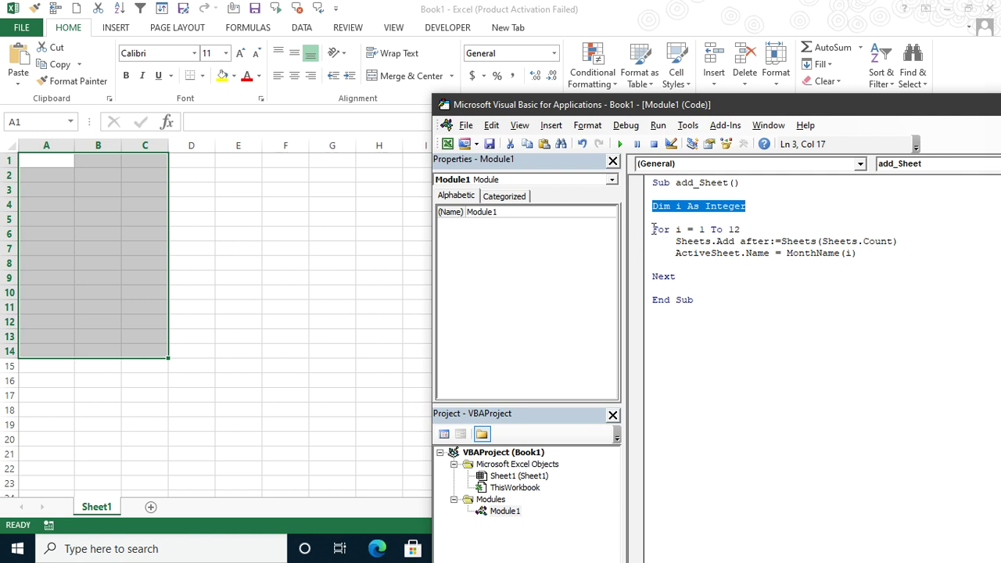
Highlight the loop counter, Next, Sheets.Add after argument and ActiveSheet.Name, then add a sheet after Sheet1.
{"action": "left_click_drag", "start_coordinate": [653, 229], "coordinate": [684, 230]}
{"action": "left_click_drag", "start_coordinate": [652, 275], "coordinate": [676, 275]}
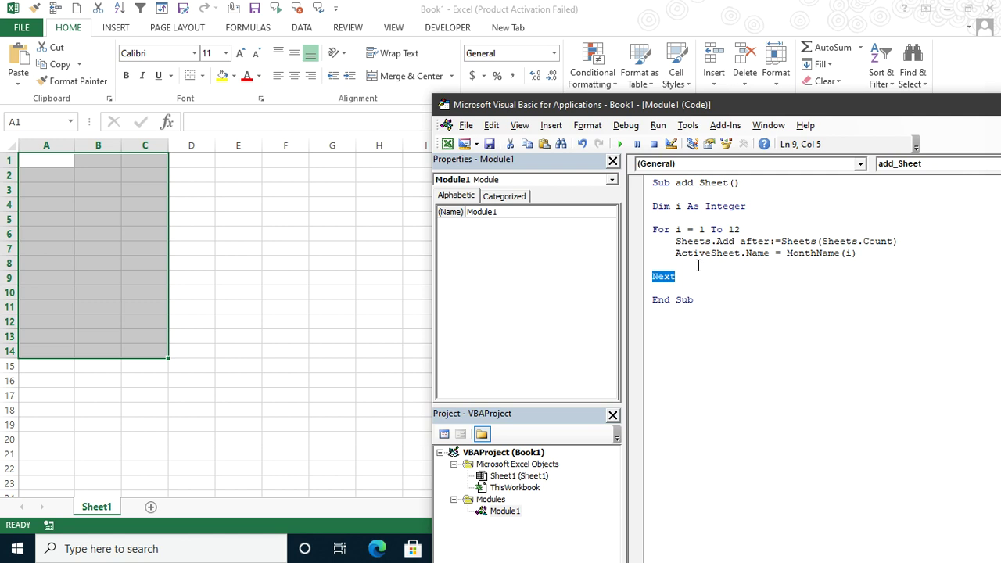
{"action": "left_click_drag", "start_coordinate": [676, 241], "coordinate": [738, 242]}
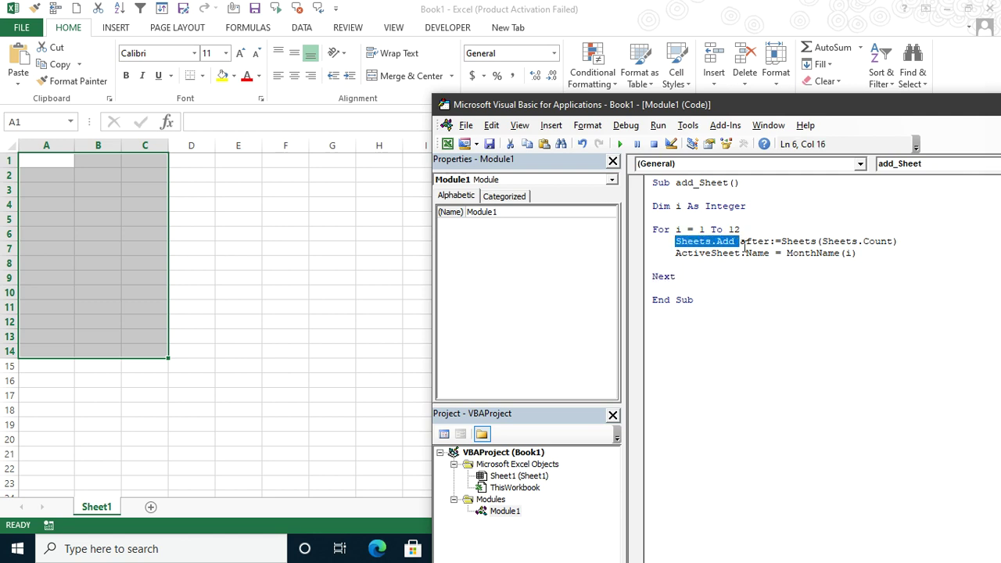
{"action": "left_click_drag", "start_coordinate": [745, 242], "coordinate": [764, 251]}
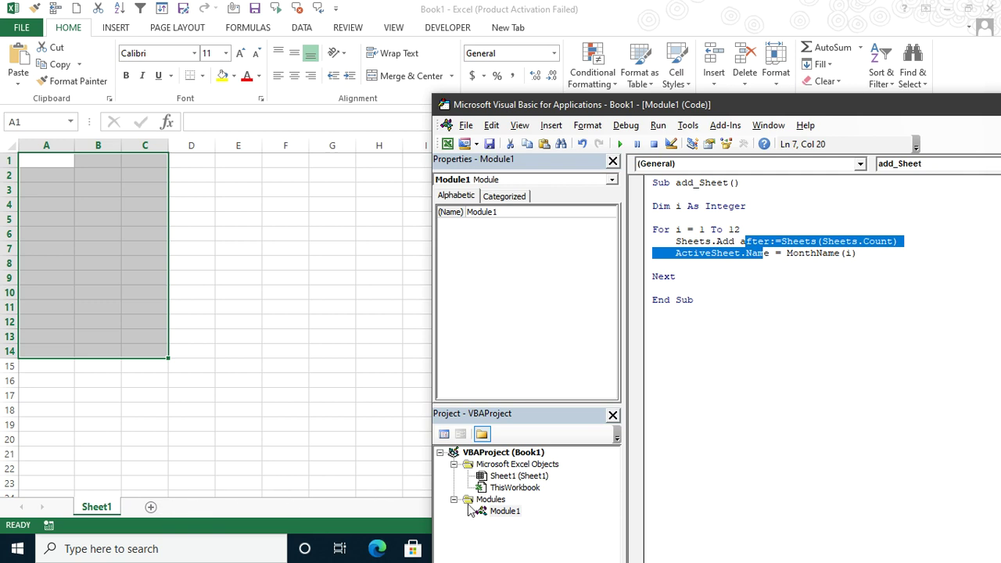
{"action": "left_click", "coordinate": [715, 276]}
{"action": "left_click_drag", "start_coordinate": [676, 253], "coordinate": [771, 254]}
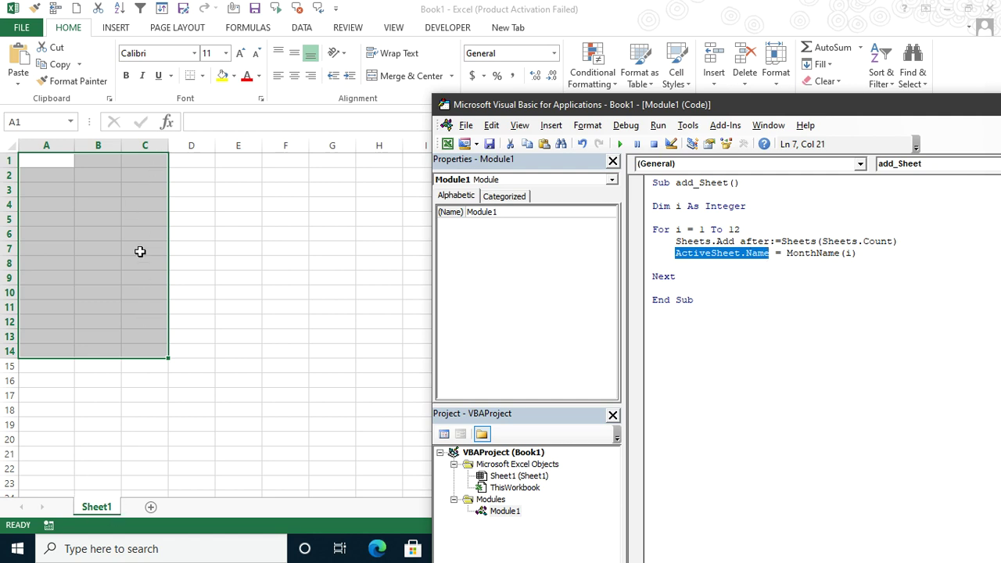
{"action": "left_click", "coordinate": [725, 253]}
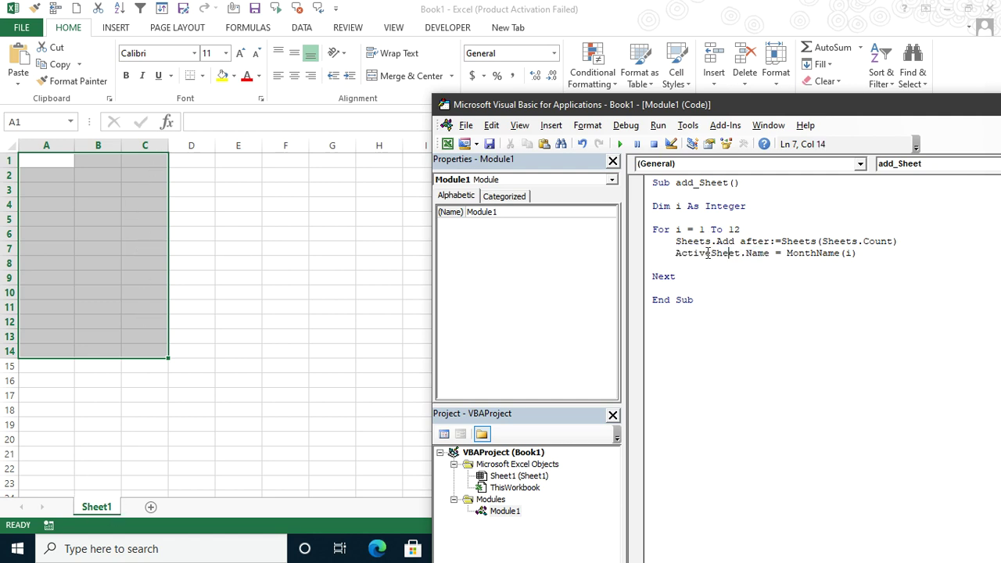
{"action": "left_click", "coordinate": [151, 507]}
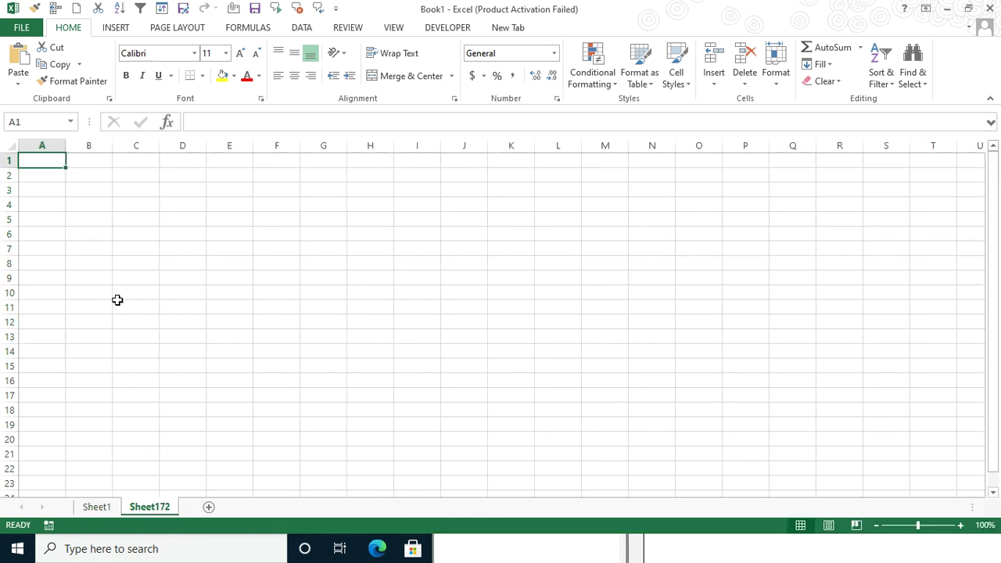
Delete Sheet172 with Alt+E, L and return to the macro editor.
{"action": "key", "text": "alt"}
{"action": "key", "text": "e"}
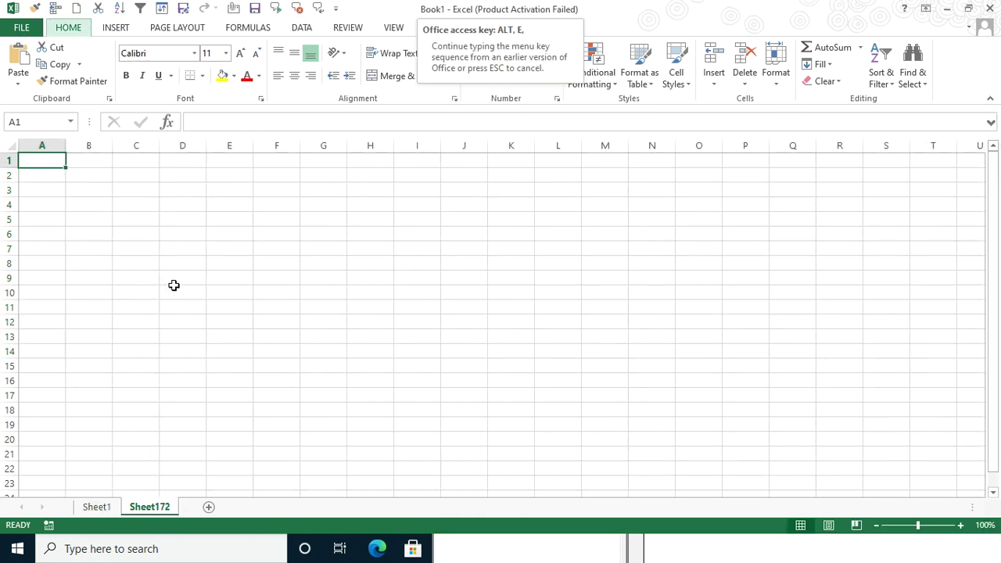
{"action": "key", "text": "l"}
{"action": "key", "text": "Return"}
{"action": "key", "text": "alt+F11"}
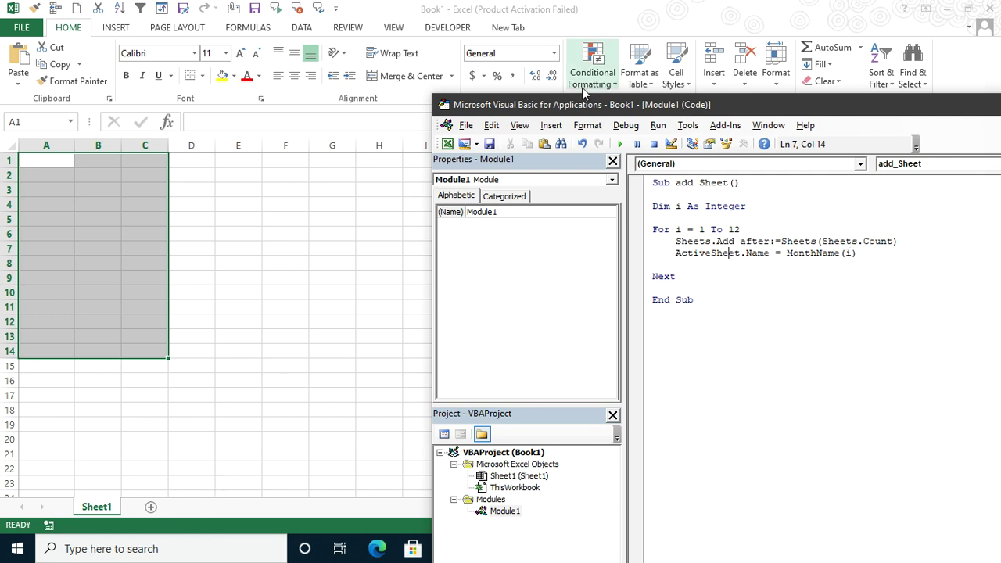
Run add_Sheet and browse the new January, February, March, April and June sheets.
{"action": "left_click_drag", "start_coordinate": [599, 104], "coordinate": [642, 105]}
{"action": "left_click", "coordinate": [664, 144]}
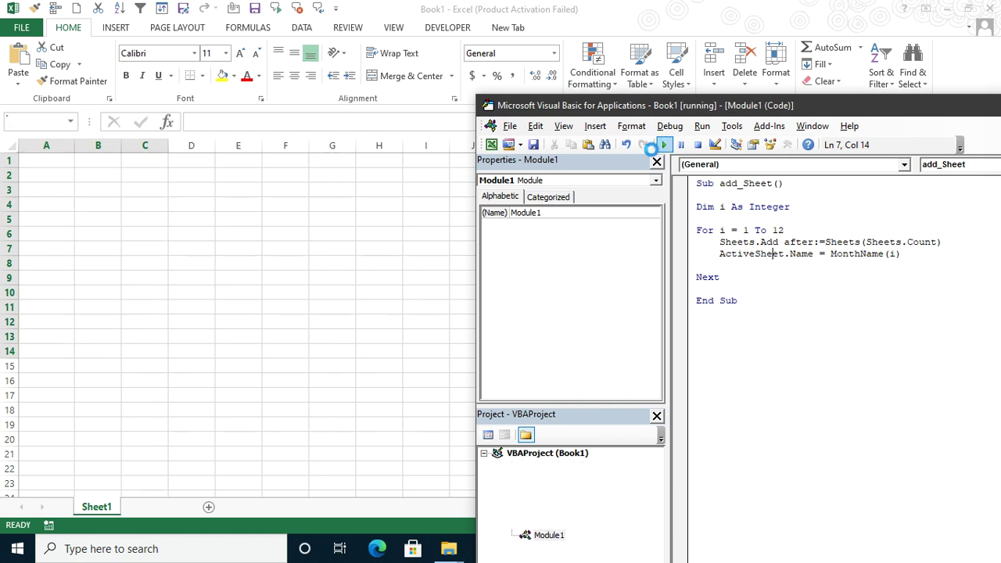
{"action": "left_click", "coordinate": [266, 409]}
{"action": "left_click", "coordinate": [167, 508]}
{"action": "left_click", "coordinate": [205, 506]}
{"action": "left_click", "coordinate": [253, 507]}
{"action": "left_click", "coordinate": [295, 506]}
{"action": "left_click", "coordinate": [371, 507]}
Group the January through December tabs and delete them, confirming the prompt.
{"action": "left_click", "coordinate": [147, 507]}
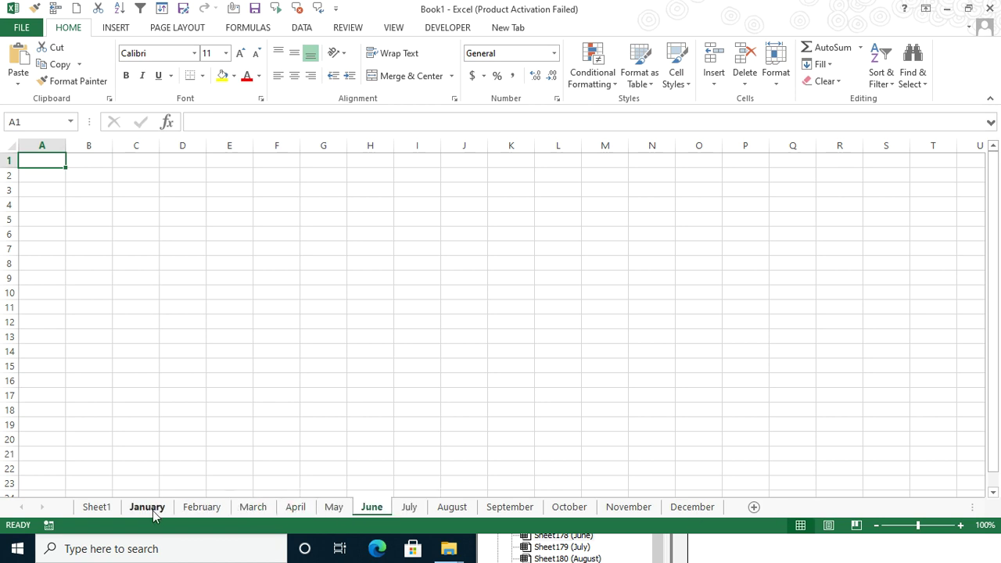
{"action": "left_click", "coordinate": [678, 512], "text": "shift"}
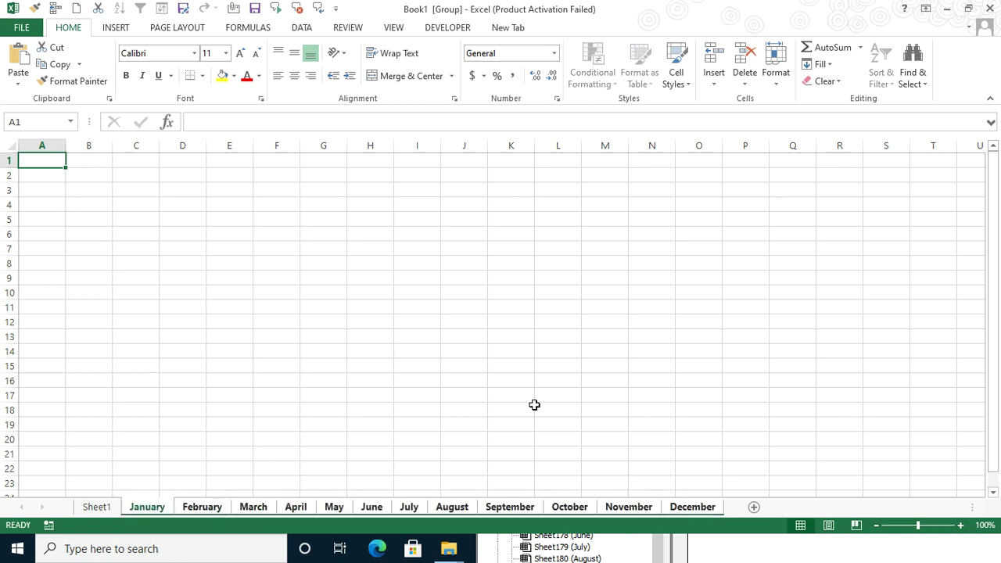
{"action": "right_click", "coordinate": [216, 510]}
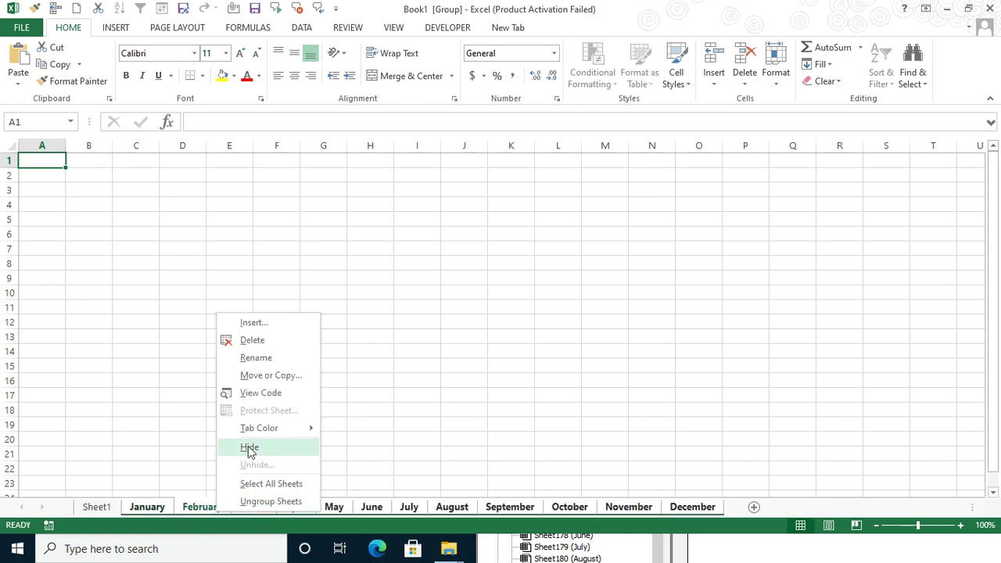
{"action": "left_click", "coordinate": [251, 340]}
{"action": "left_click", "coordinate": [471, 310]}
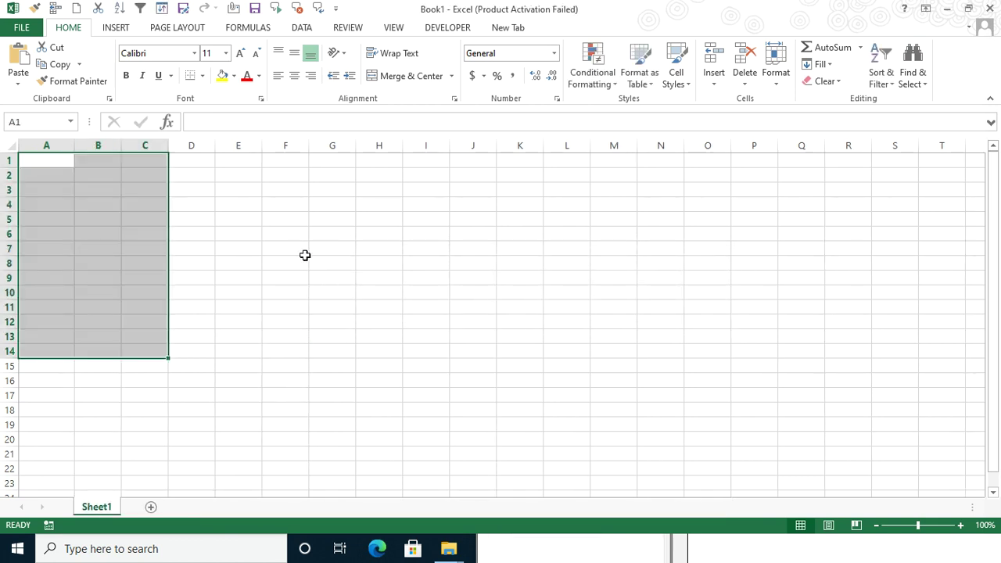
Back in the editor, step through add_Sheet with F8 up to the Sheets.Add line.
{"action": "key", "text": "alt+F11"}
{"action": "left_click_drag", "start_coordinate": [813, 110], "coordinate": [813, 88]}
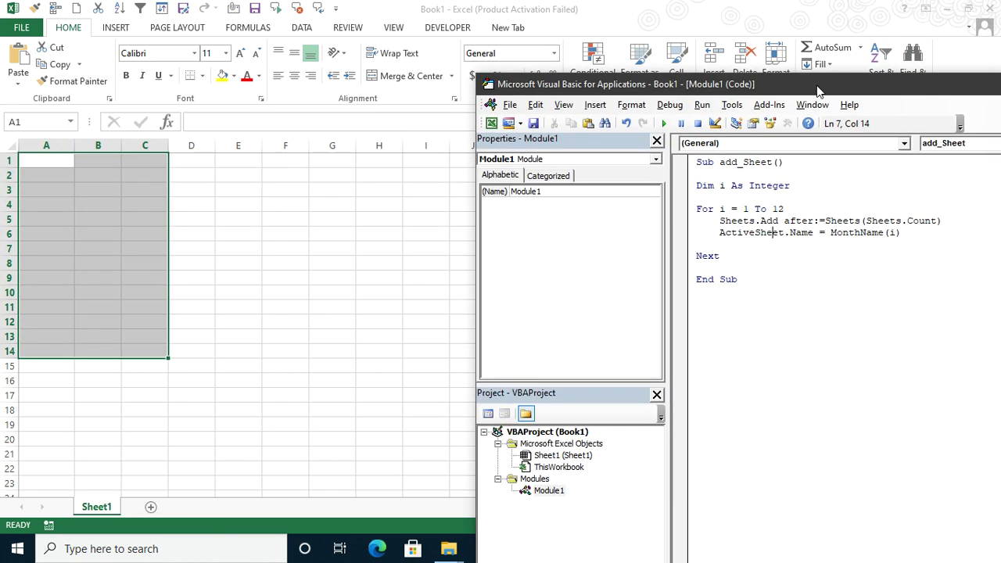
{"action": "left_click", "coordinate": [713, 162]}
{"action": "key", "text": "F8"}
{"action": "key", "text": "F8"}
{"action": "key", "text": "F8"}
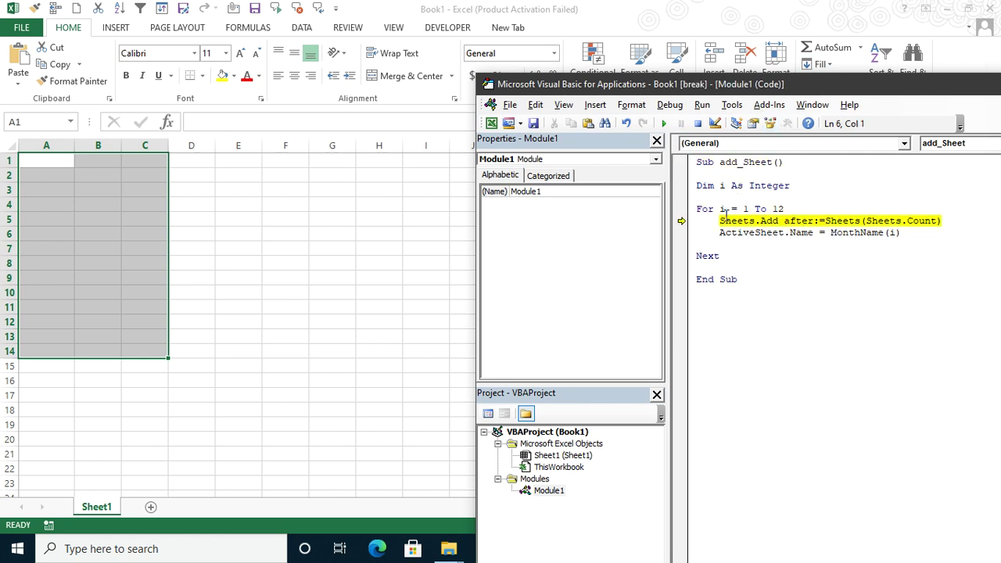
{"action": "key", "text": "F8"}
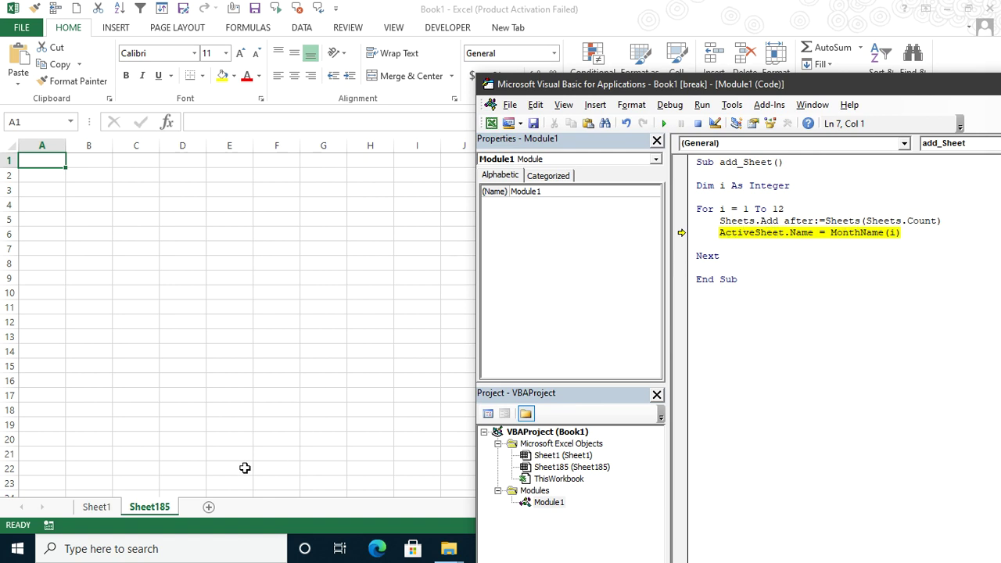
Step until January and February sheets are named, then run to completion and view the tabs.
{"action": "mouse_move", "coordinate": [891, 232]}
{"action": "key", "text": "F8"}
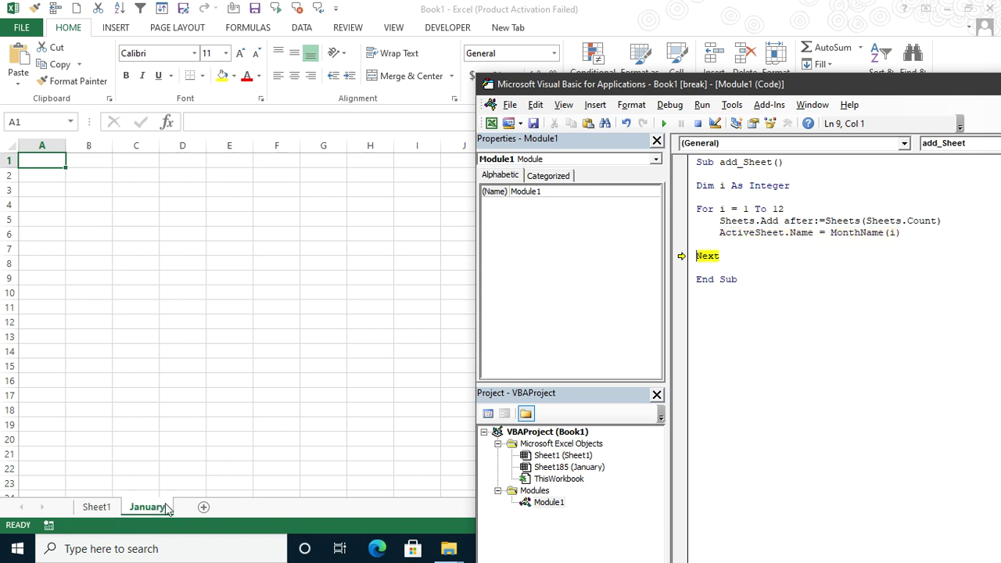
{"action": "key", "text": "F8"}
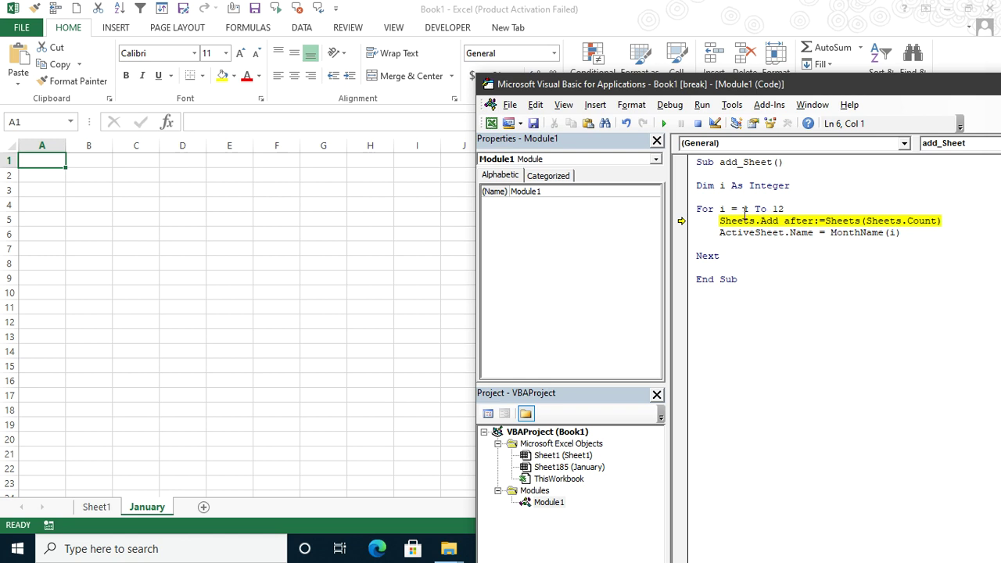
{"action": "mouse_move", "coordinate": [723, 208]}
{"action": "key", "text": "F8"}
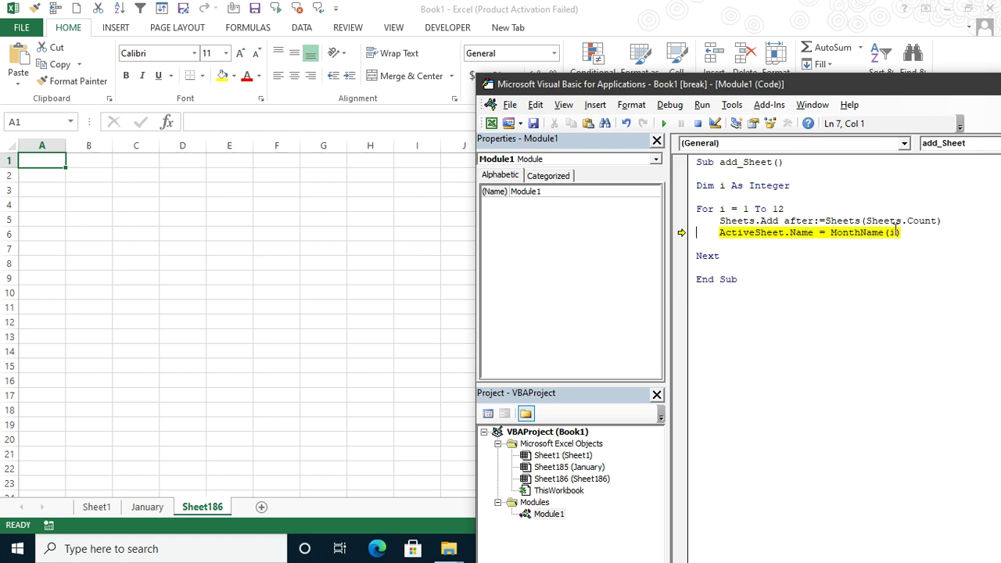
{"action": "key", "text": "F8"}
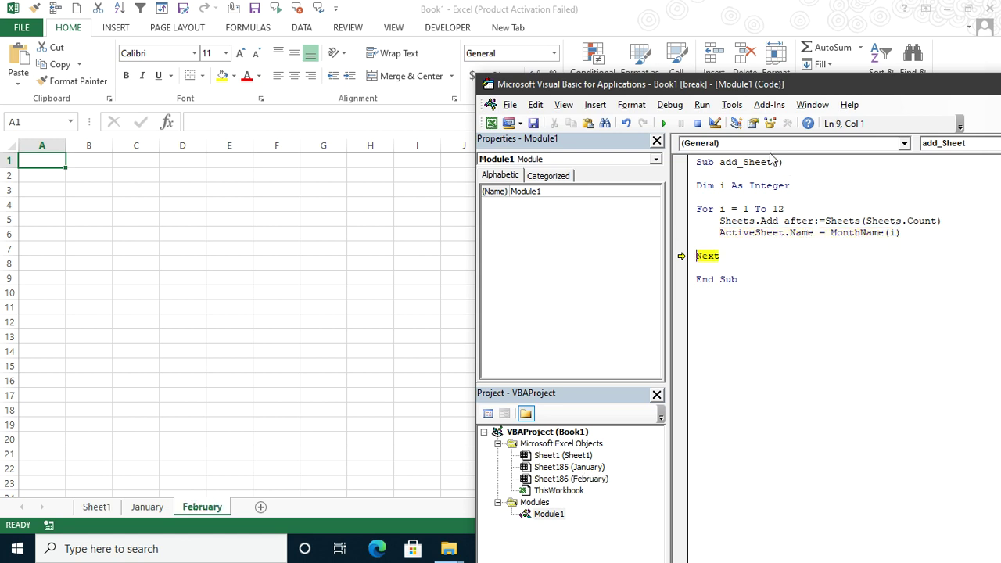
{"action": "left_click", "coordinate": [663, 123]}
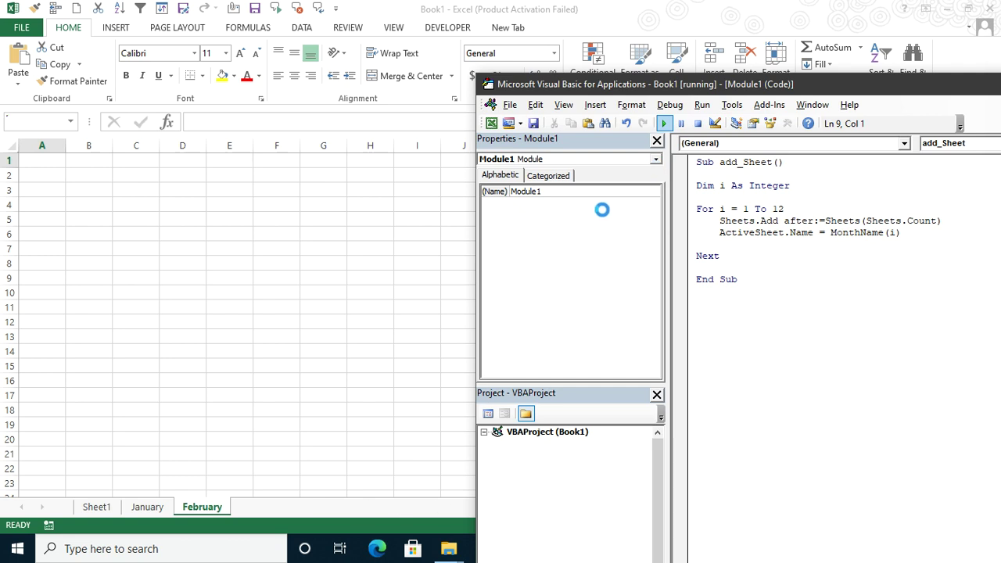
{"action": "left_click", "coordinate": [290, 388]}
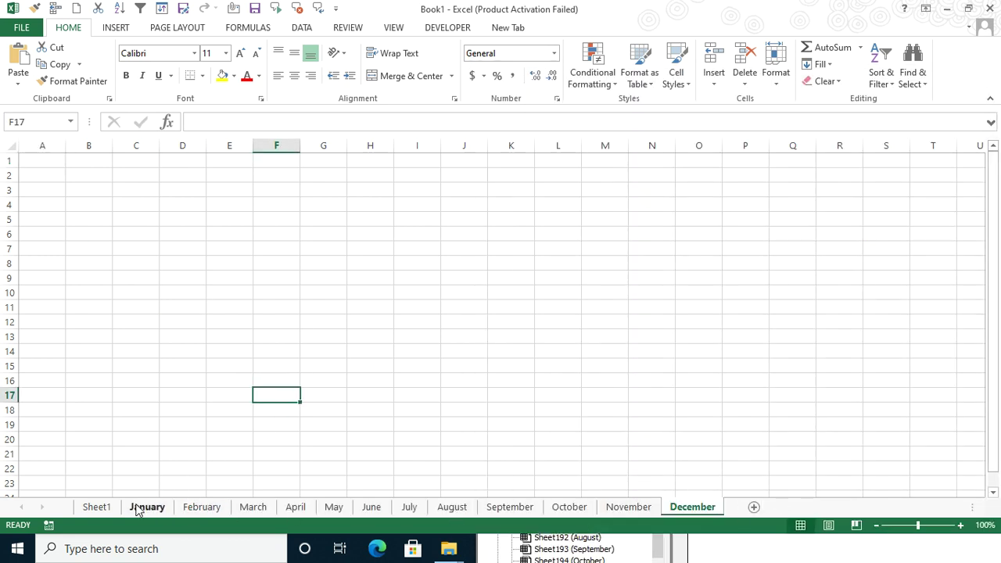
Group the January through December sheets and delete them with Alt+E, L.
{"action": "left_click", "coordinate": [163, 508]}
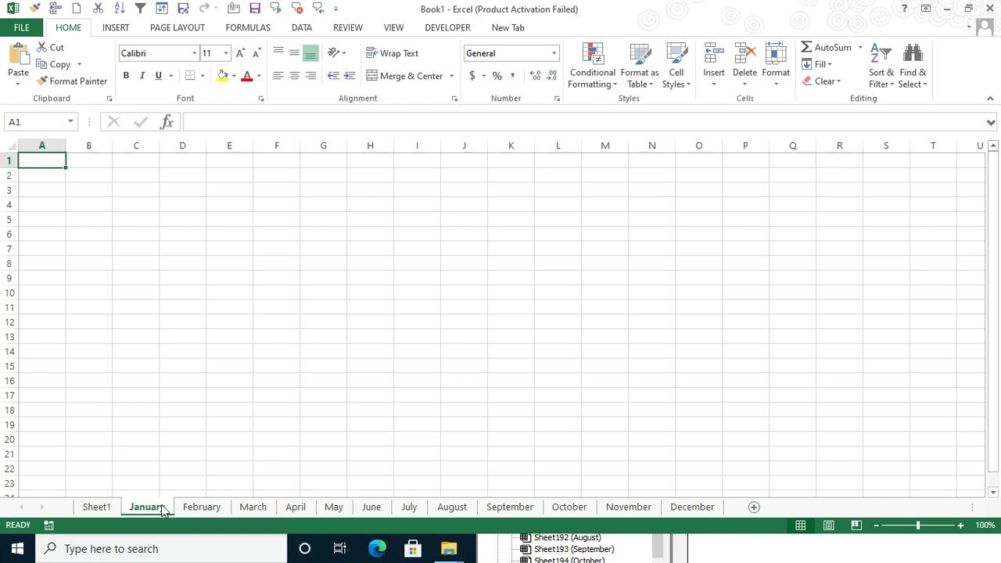
{"action": "left_click", "coordinate": [695, 510], "text": "shift"}
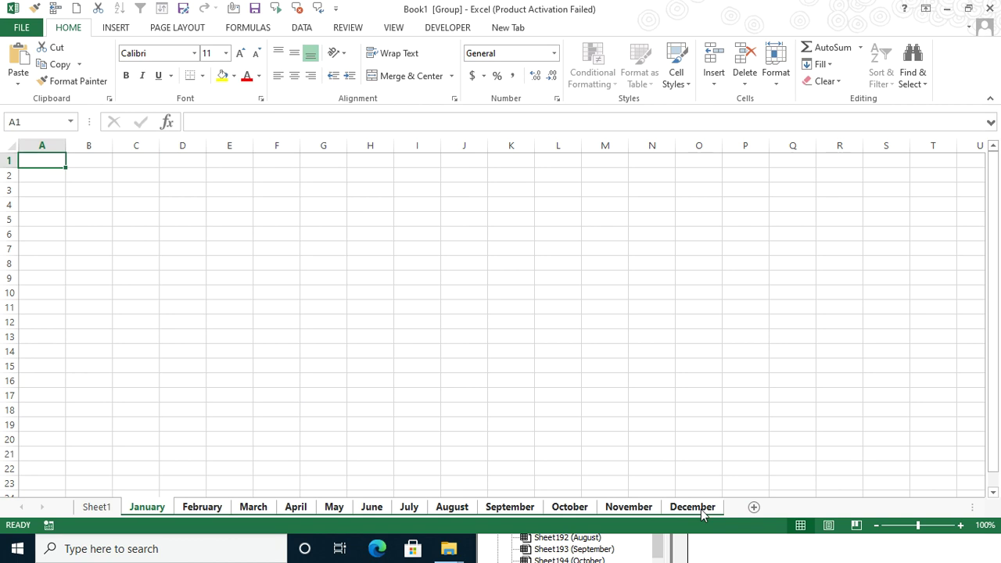
{"action": "key", "text": "alt+e"}
{"action": "key", "text": "l"}
{"action": "key", "text": "Return"}
Select all the code in the VBA module, then bring the workbook back to the front.
{"action": "key", "text": "alt+Tab"}
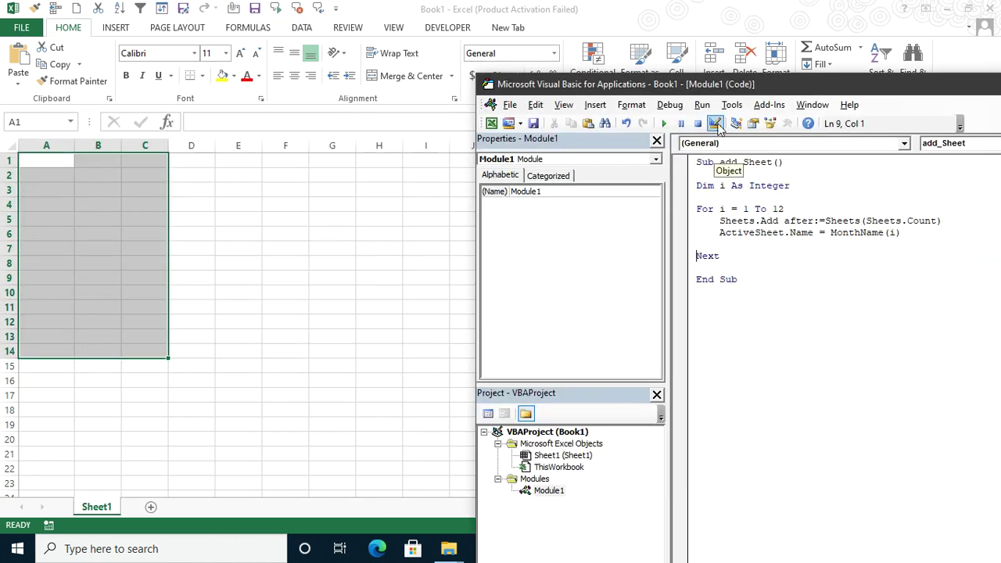
{"action": "key", "text": "ctrl+a"}
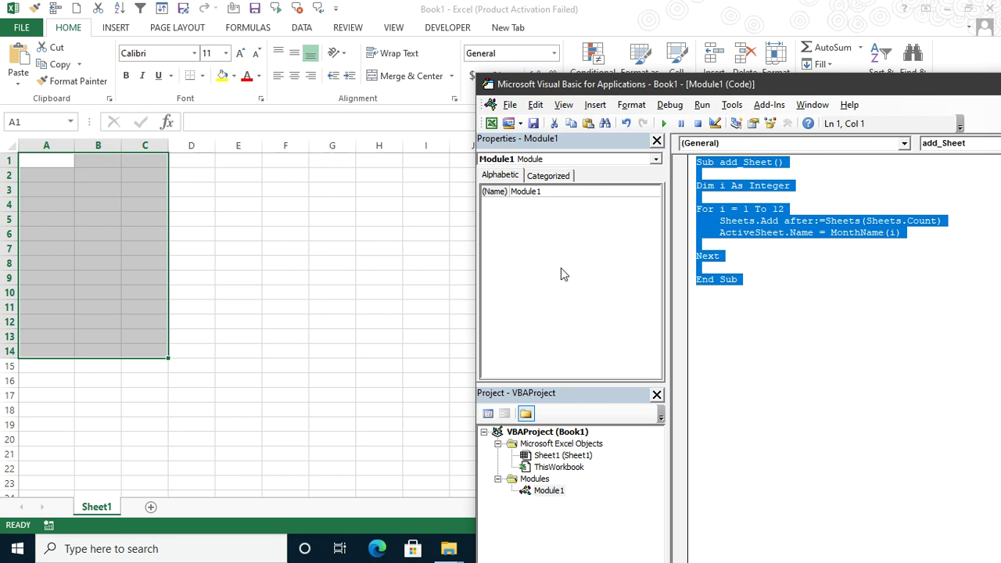
{"action": "left_click", "coordinate": [721, 7]}
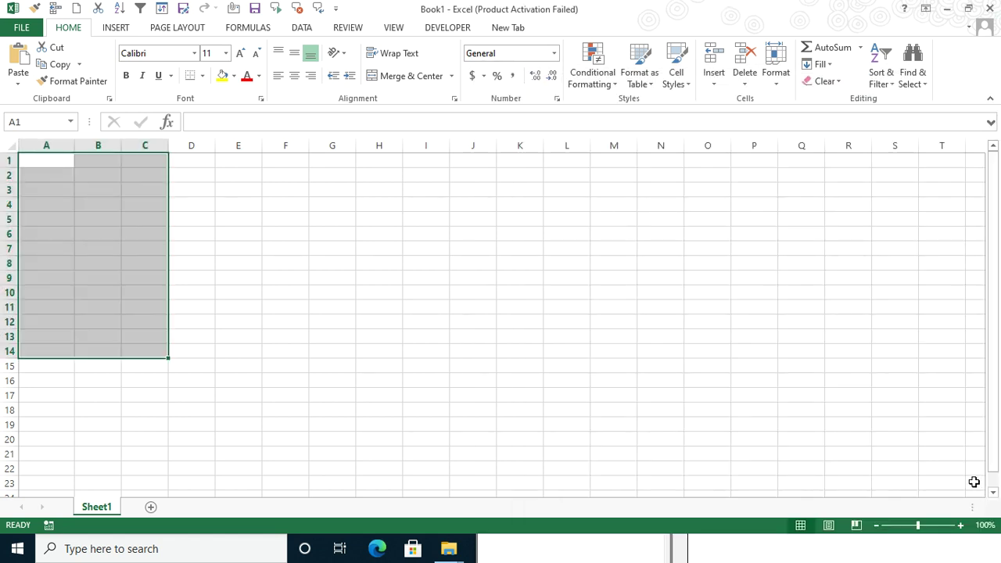
Show the desktop and check the taskbar calendar, paging ahead to October 2020.
{"action": "key", "text": "super"}
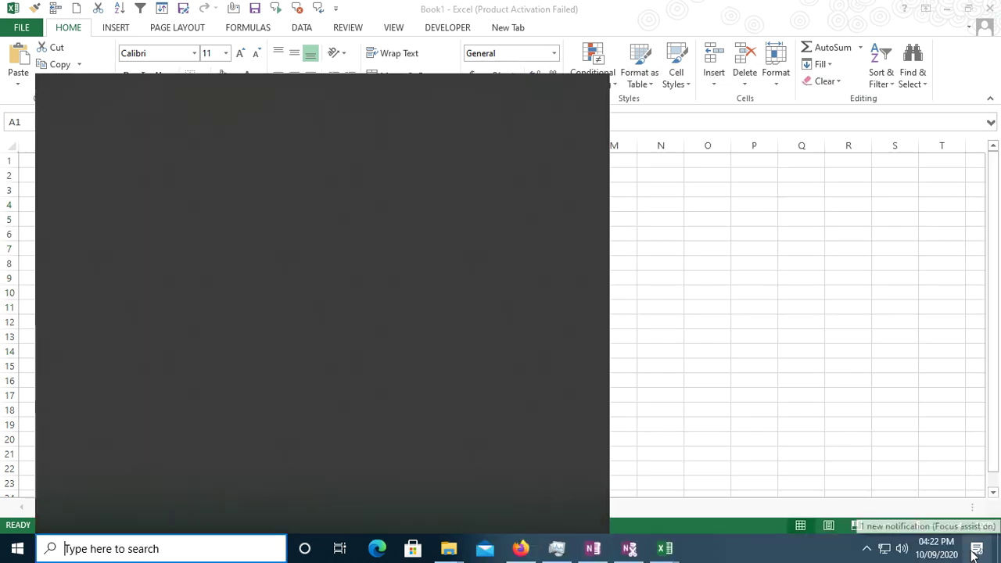
{"action": "key", "text": "super+d"}
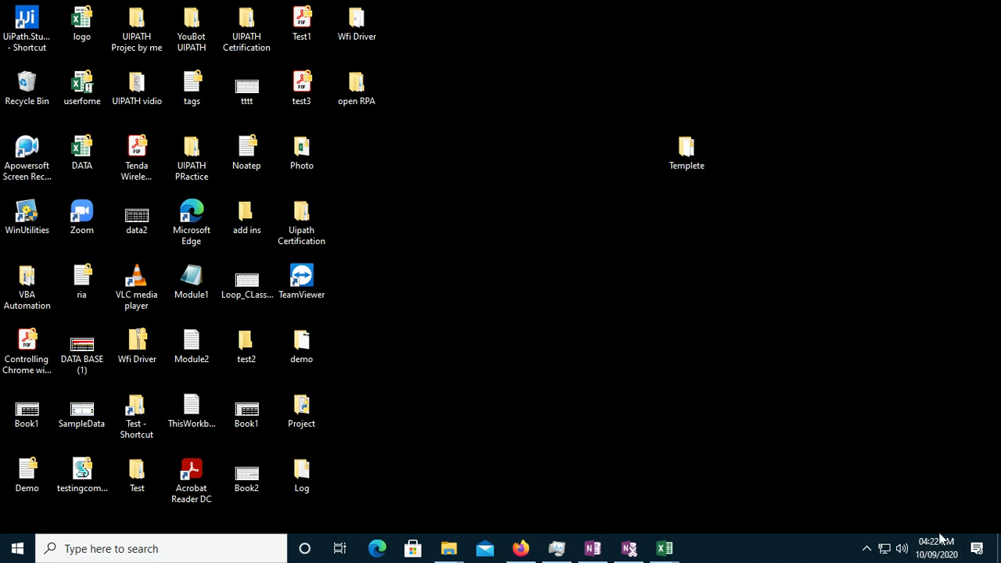
{"action": "left_click", "coordinate": [935, 547]}
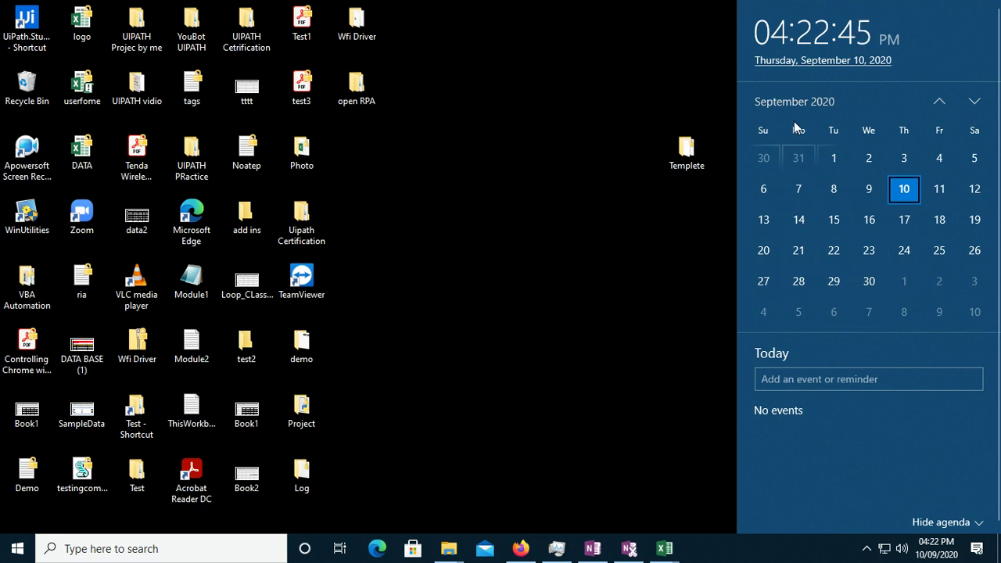
{"action": "left_click", "coordinate": [973, 102]}
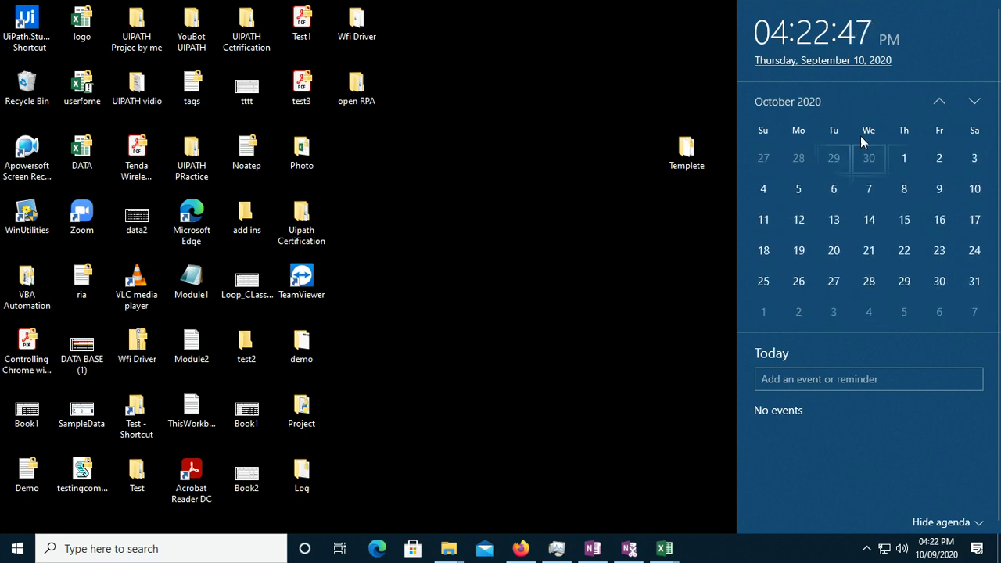
{"action": "left_click", "coordinate": [574, 335]}
{"action": "mouse_move", "coordinate": [664, 548]}
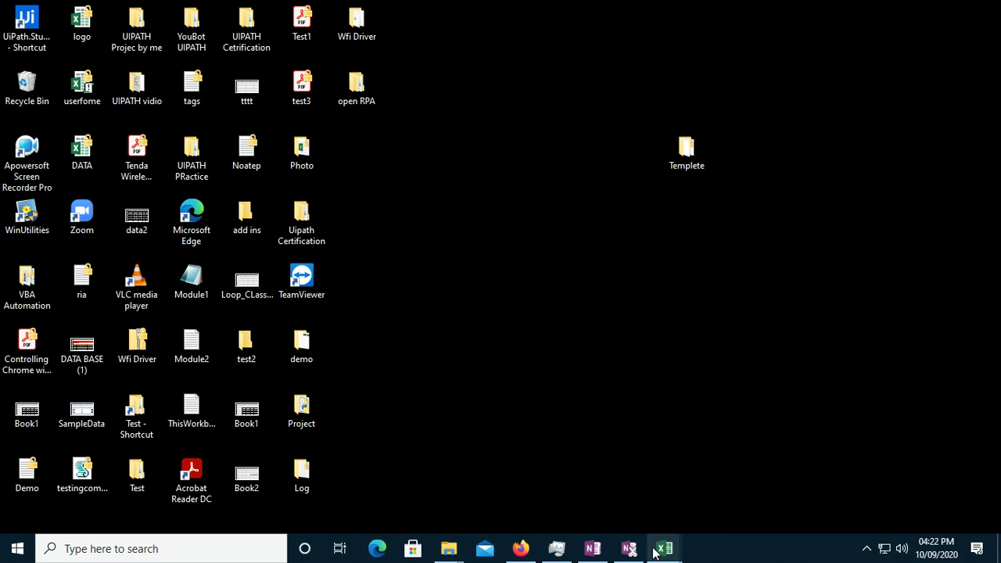
Bring the VBA editor back beside the workbook and delete the old add_Sheet code.
{"action": "left_click", "coordinate": [738, 483]}
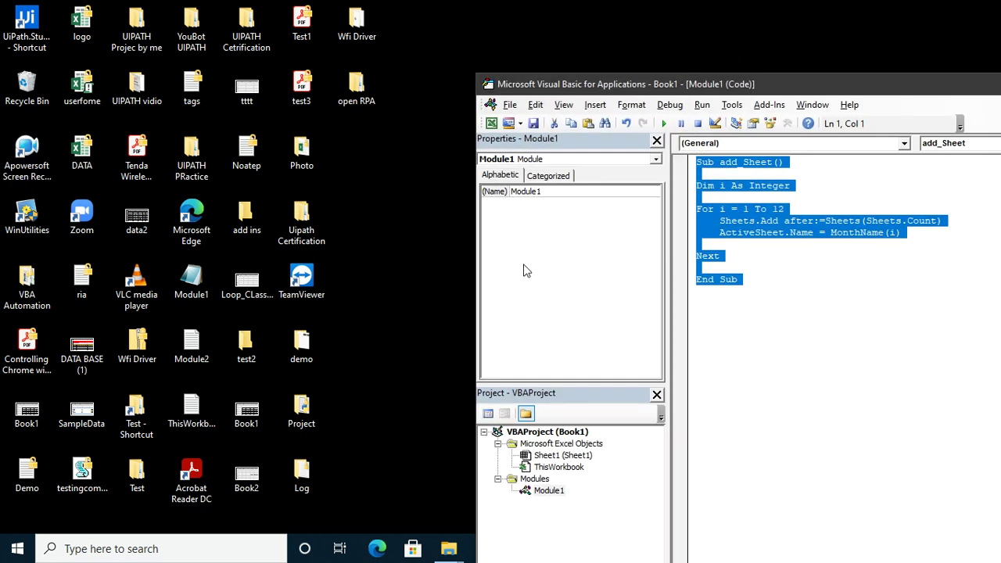
{"action": "left_click", "coordinate": [439, 492]}
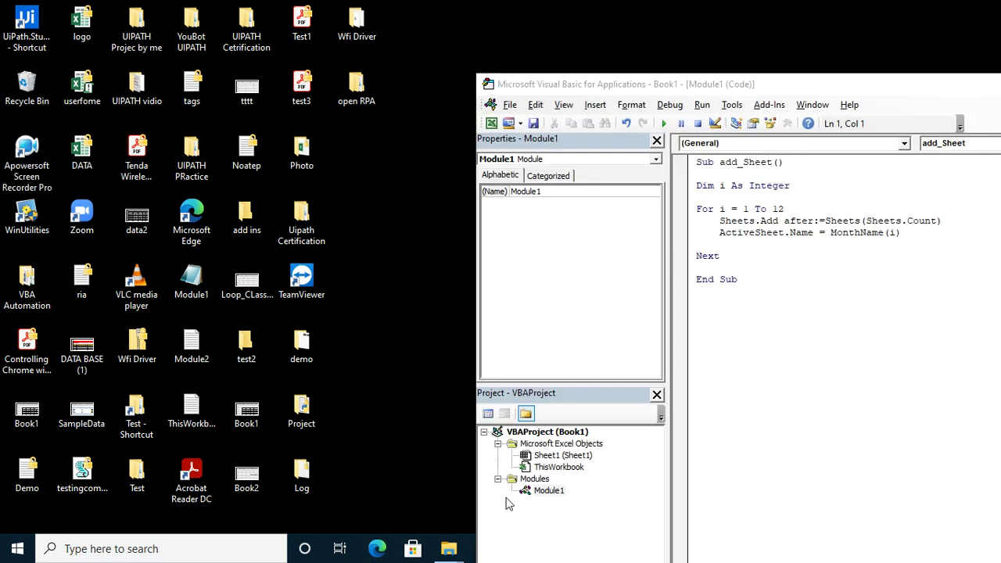
{"action": "left_click", "coordinate": [531, 502]}
{"action": "key", "text": "super+d"}
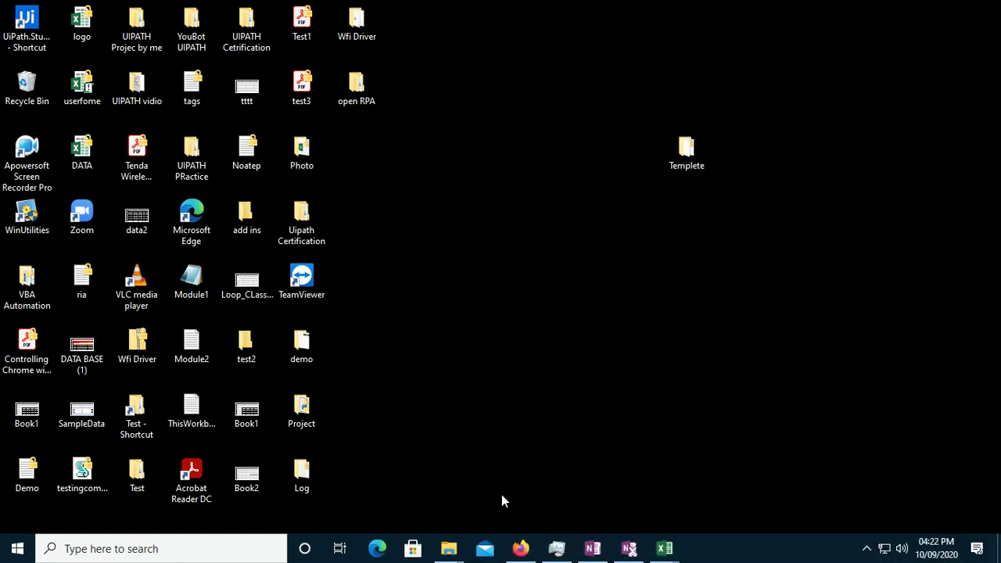
{"action": "key", "text": "super+d"}
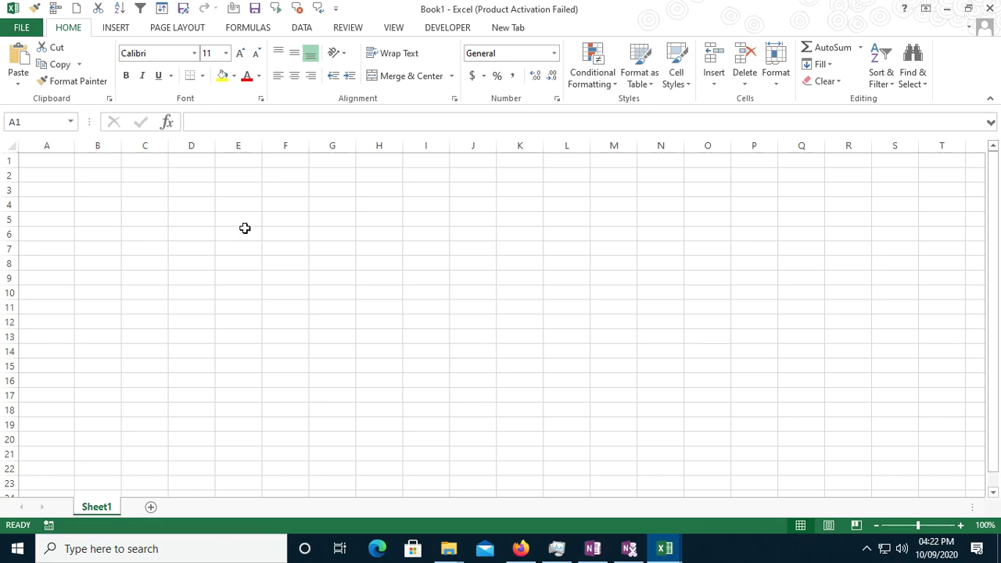
{"action": "key", "text": "alt+F11"}
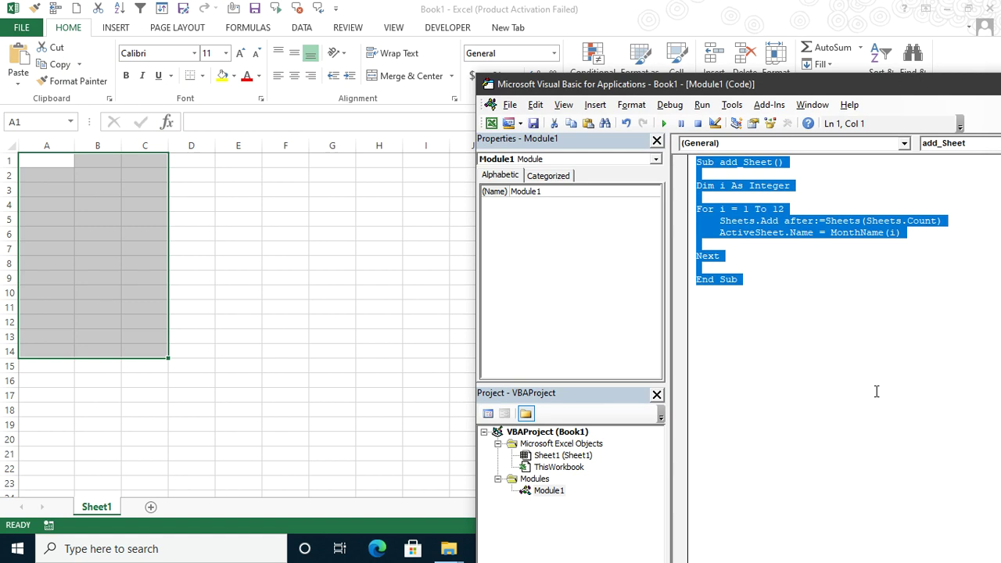
{"action": "key", "text": "Delete"}
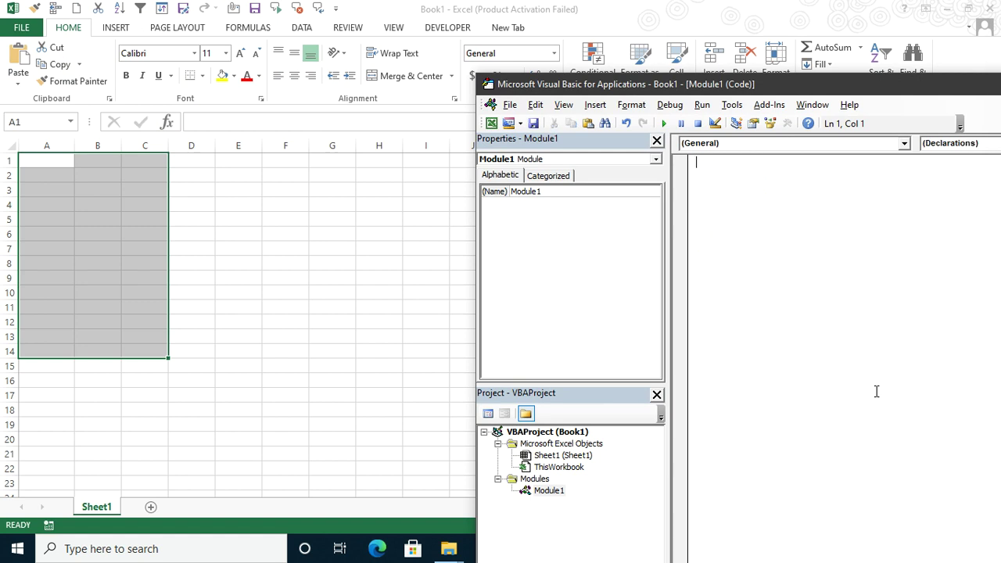
Create Sub add_days() and declare Dim i As Integer inside it.
{"action": "type", "text": "sub add_days()"}
{"action": "key", "text": "Return"}
{"action": "key", "text": "Return"}
{"action": "key", "text": "Return"}
{"action": "key", "text": "Return"}
{"action": "key", "text": "Return"}
{"action": "key", "text": "Up"}
{"action": "key", "text": "Up"}
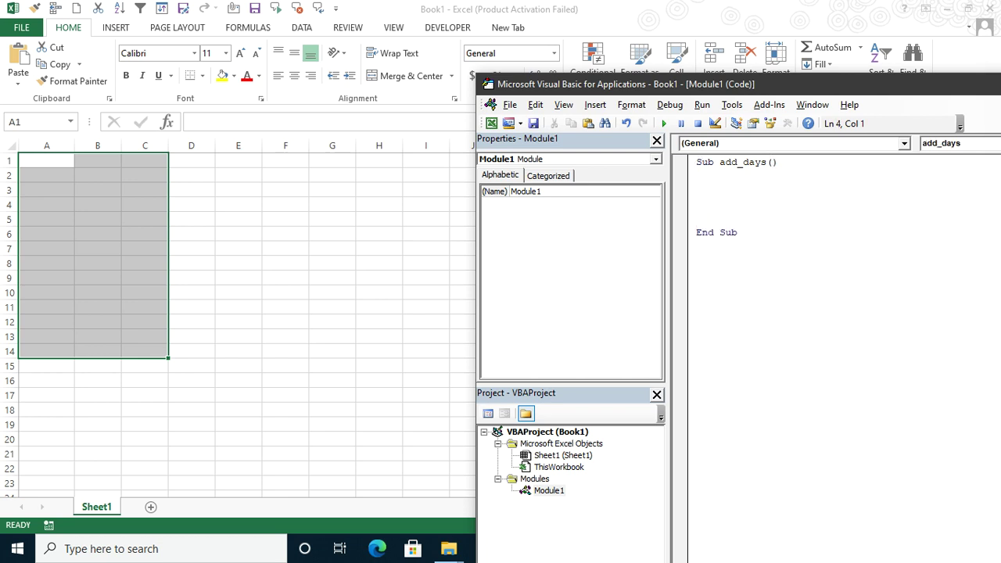
{"action": "type", "text": "dim i as in"}
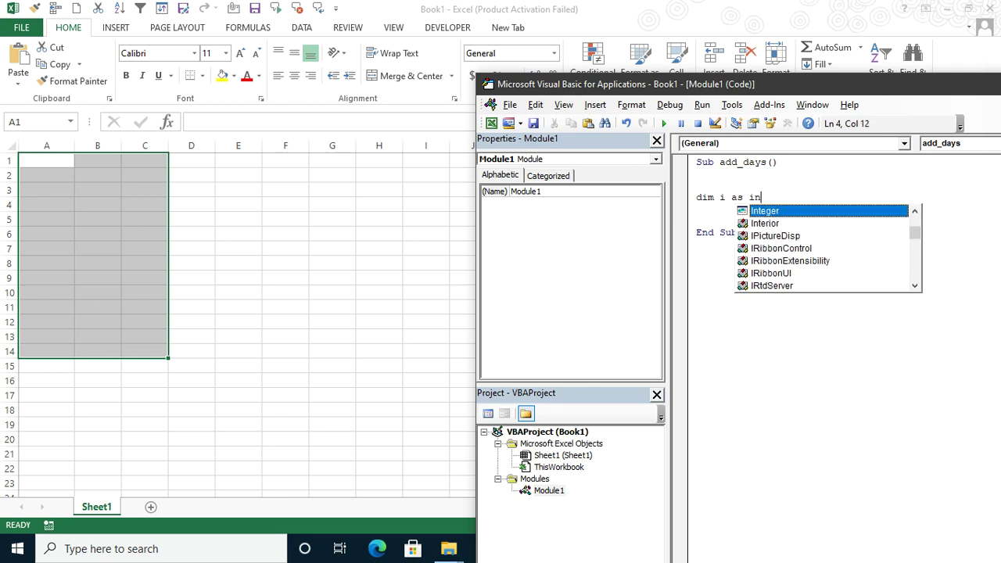
{"action": "type", "text": "t"}
{"action": "key", "text": "Tab"}
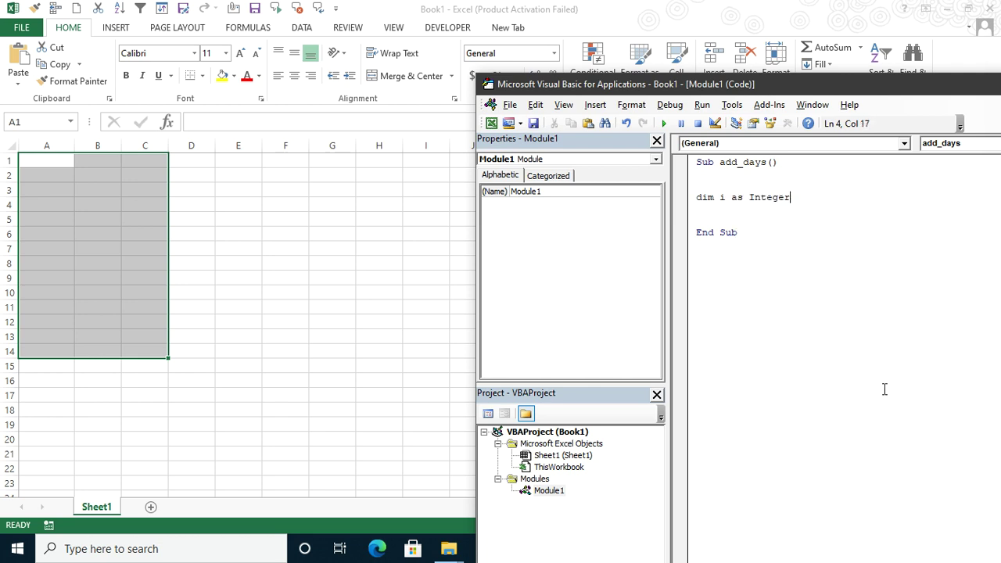
{"action": "key", "text": "Return"}
{"action": "key", "text": "Return"}
Remove the stray blank line and add Dim r As Integer below the i declaration.
{"action": "left_click", "coordinate": [696, 197]}
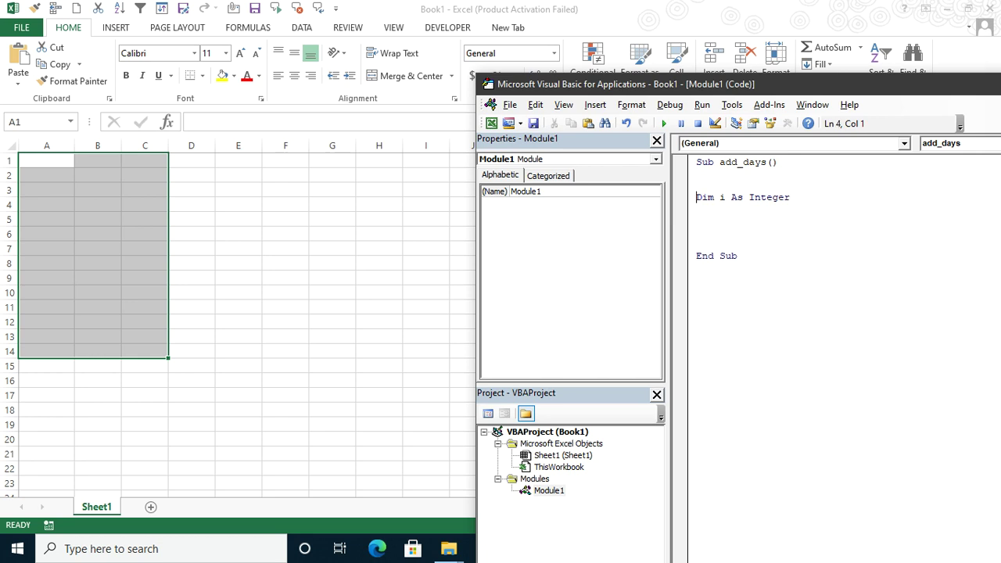
{"action": "key", "text": "BackSpace"}
{"action": "left_click", "coordinate": [696, 197]}
{"action": "type", "text": "dim r as integer"}
{"action": "key", "text": "Return"}
{"action": "key", "text": "Return"}
{"action": "key", "text": "Return"}
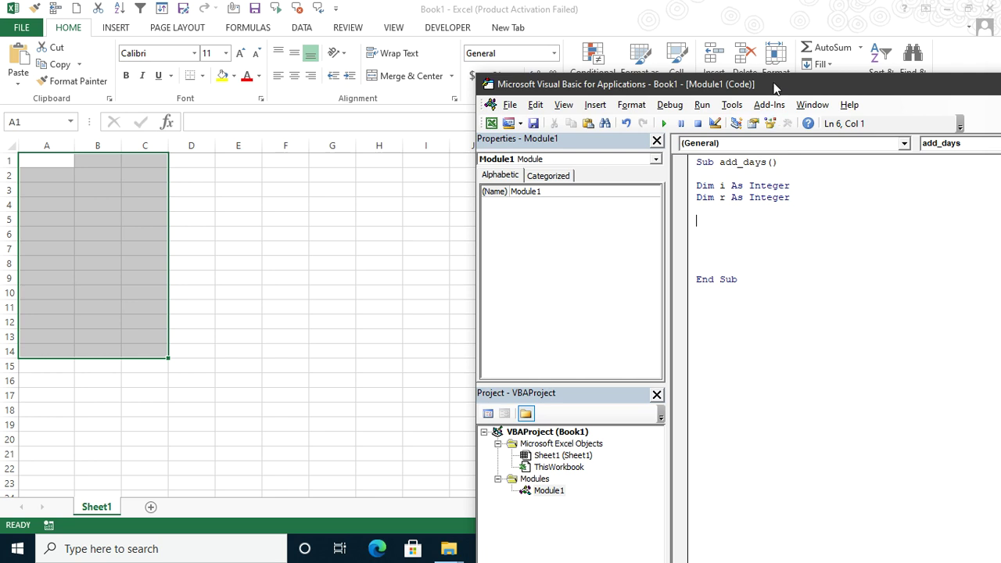
Write Day(Application.WorksheetFunction.EoMonth(Date, 0)) on the line after the declarations.
{"action": "left_click_drag", "start_coordinate": [785, 74], "coordinate": [643, 69]}
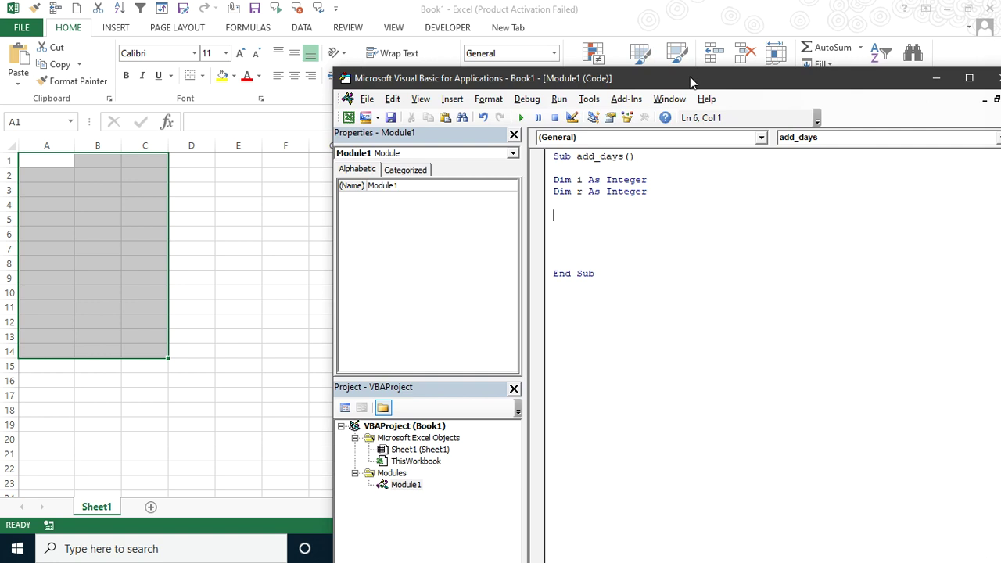
{"action": "type", "text": "r"}
{"action": "type", "text": "= "}
{"action": "type", "text": "day"}
{"action": "type", "text": "("}
{"action": "type", "text": "app"}
{"action": "type", "text": "licaiton"}
{"action": "type", "text": "."}
{"action": "type", "text": "wo"}
{"action": "key", "text": "BackSpace"}
{"action": "key", "text": "BackSpace"}
{"action": "key", "text": "BackSpace"}
{"action": "key", "text": "BackSpace"}
{"action": "key", "text": "BackSpace"}
{"action": "key", "text": "BackSpace"}
{"action": "key", "text": "BackSpace"}
{"action": "key", "text": "BackSpace"}
{"action": "key", "text": "BackSpace"}
{"action": "key", "text": "BackSpace"}
{"action": "key", "text": "BackSpace"}
{"action": "key", "text": "BackSpace"}
{"action": "key", "text": "BackSpace"}
{"action": "key", "text": "BackSpace"}
{"action": "key", "text": "BackSpace"}
{"action": "type", "text": "Day"}
{"action": "type", "text": "(application."}
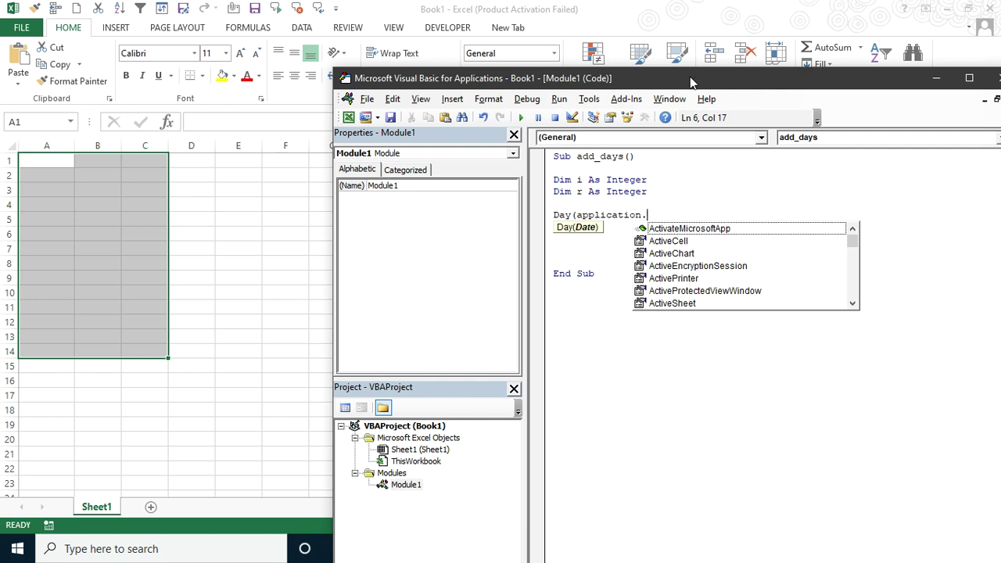
{"action": "type", "text": "wor"}
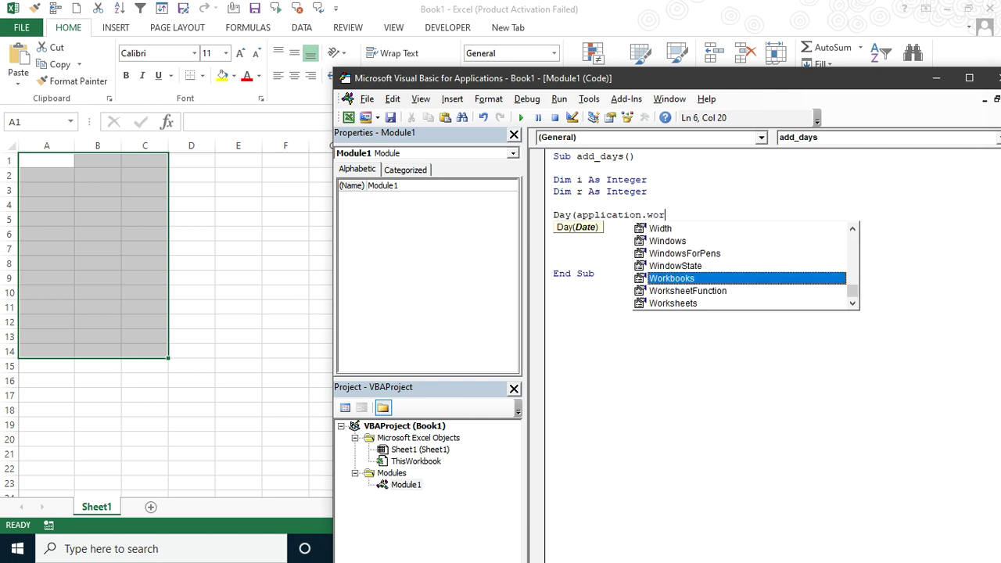
{"action": "key", "text": "Down"}
{"action": "key", "text": "Tab"}
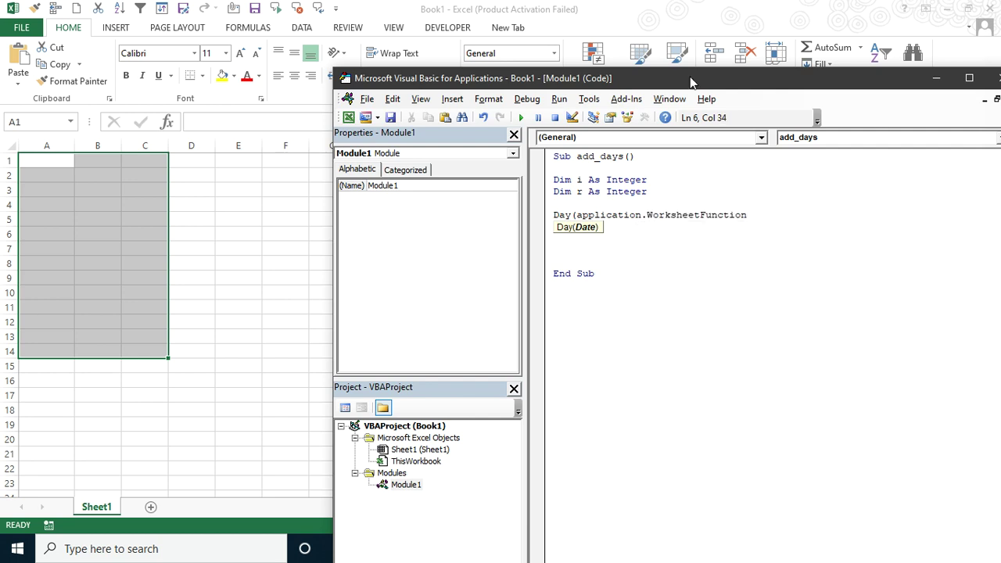
{"action": "type", "text": ".eo"}
{"action": "key", "text": "Tab"}
{"action": "type", "text": "(date,0"}
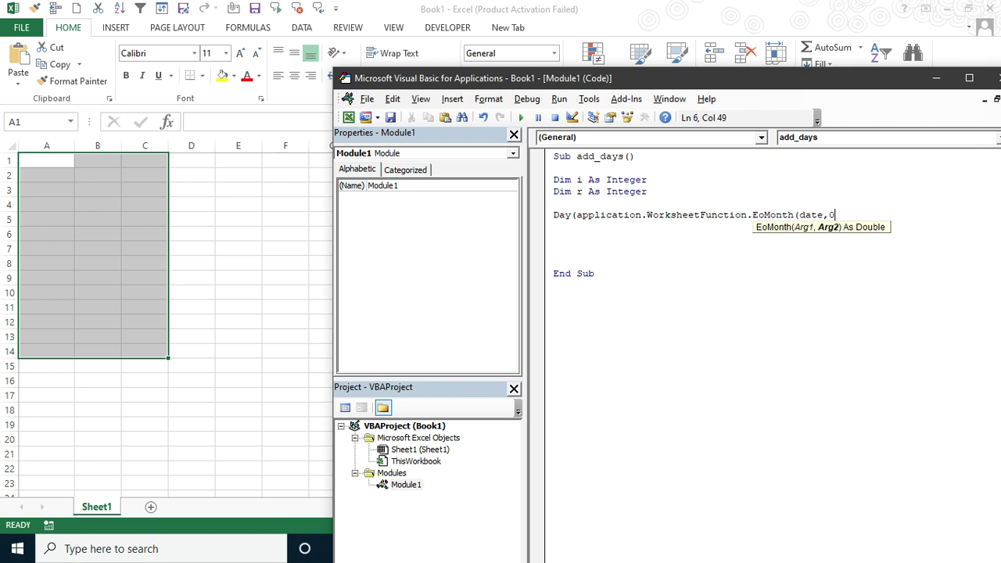
{"action": "type", "text": "))"}
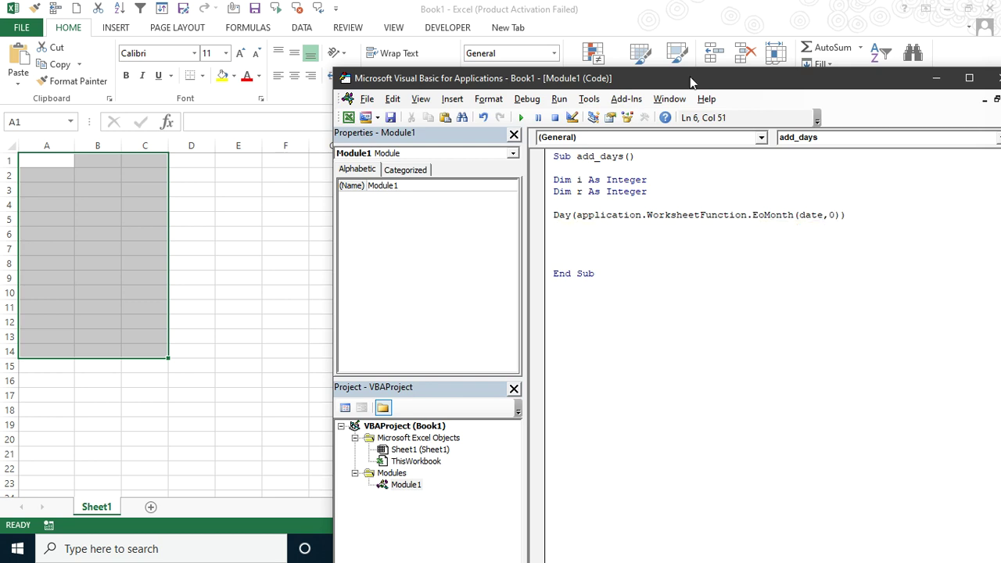
Prefix that expression with r = so r stores the month's day count.
{"action": "left_click", "coordinate": [547, 218]}
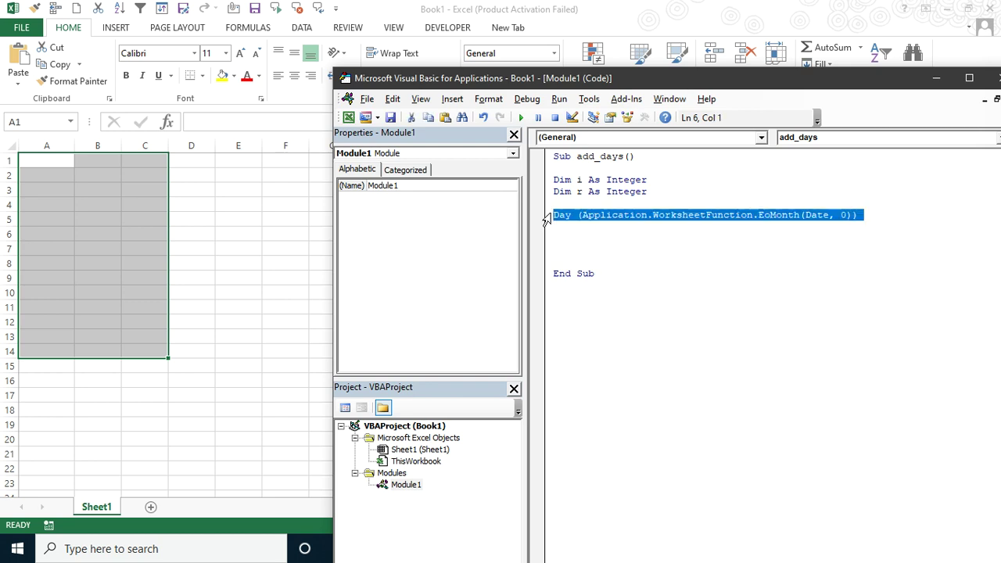
{"action": "left_click", "coordinate": [555, 216]}
{"action": "type", "text": "r"}
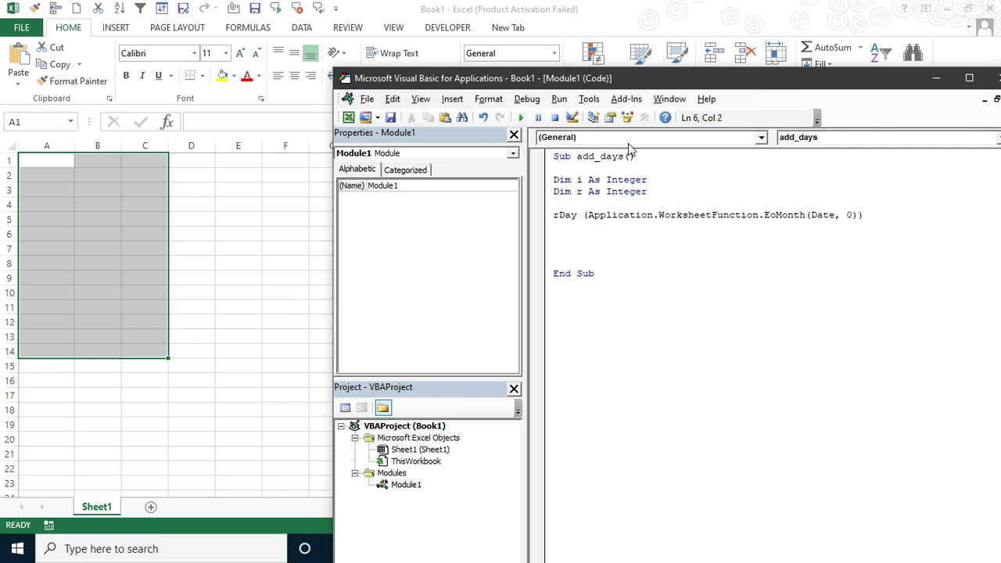
{"action": "type", "text": " ="}
{"action": "key", "text": "Down"}
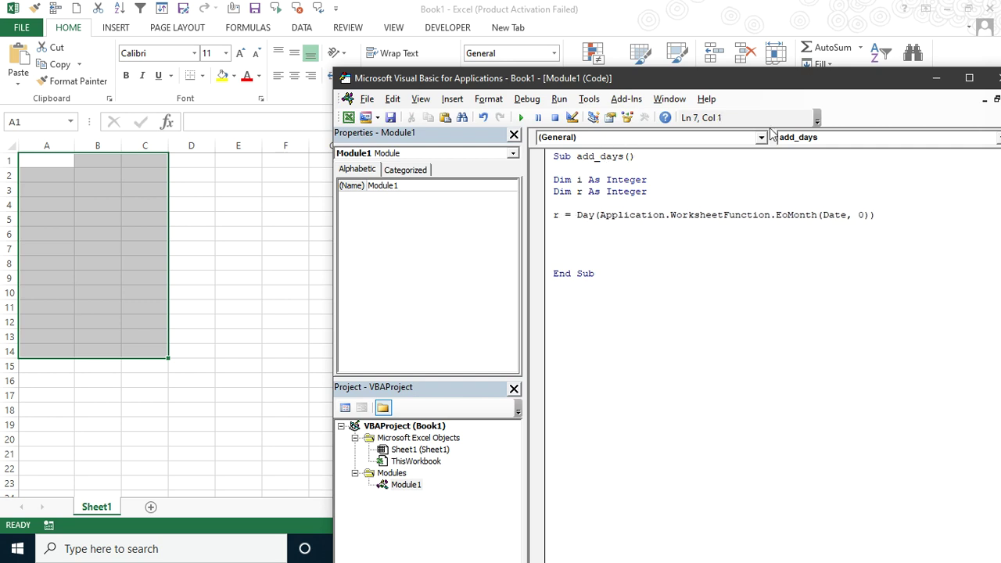
Highlight WorksheetFunction and Date in the expression, then F8-step add_days to the r = Day line.
{"action": "left_click", "coordinate": [670, 216]}
{"action": "left_click_drag", "start_coordinate": [670, 218], "coordinate": [775, 219]}
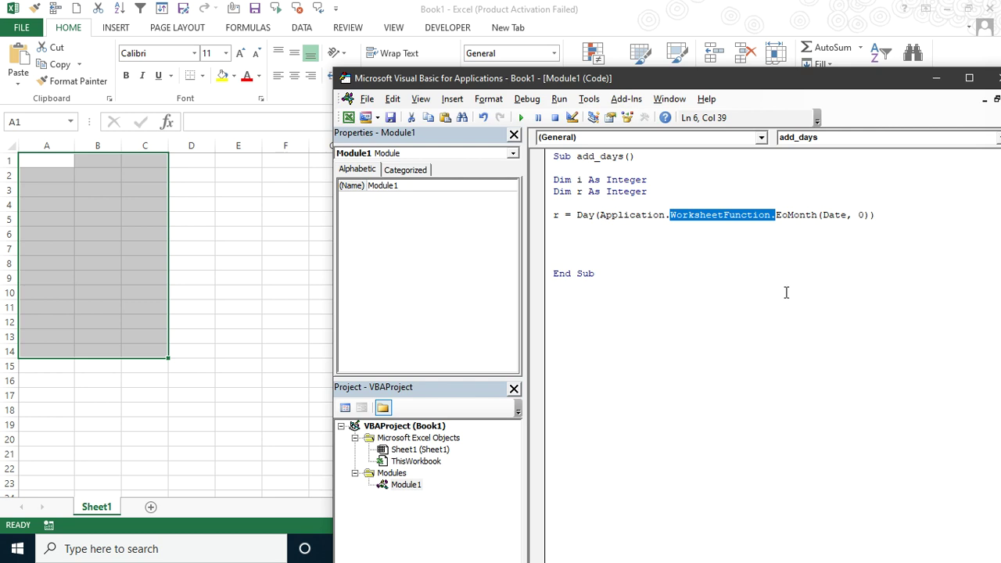
{"action": "left_click", "coordinate": [672, 273]}
{"action": "left_click", "coordinate": [594, 156]}
{"action": "double_click", "coordinate": [827, 215]}
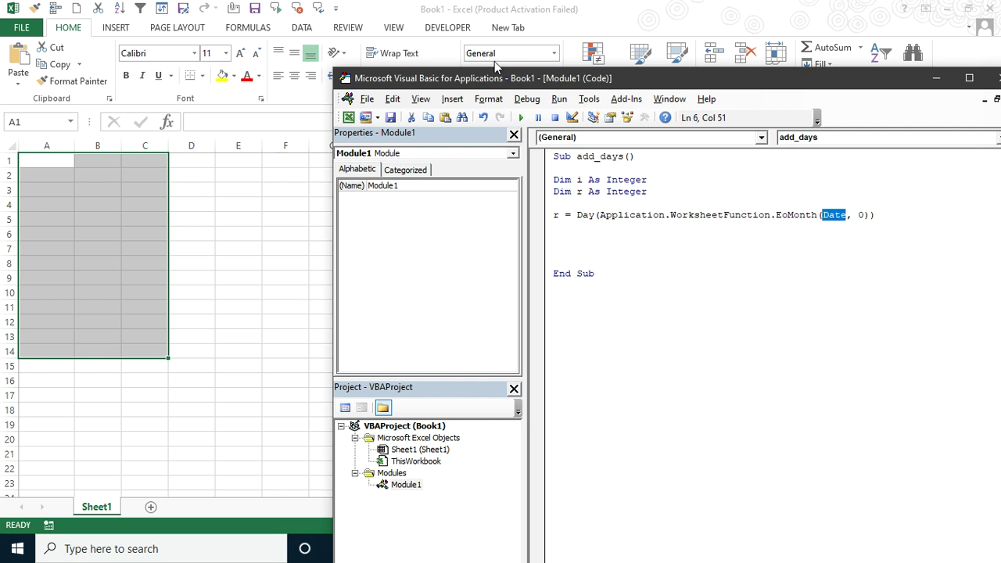
{"action": "key", "text": "F8"}
{"action": "key", "text": "F8"}
{"action": "key", "text": "F8"}
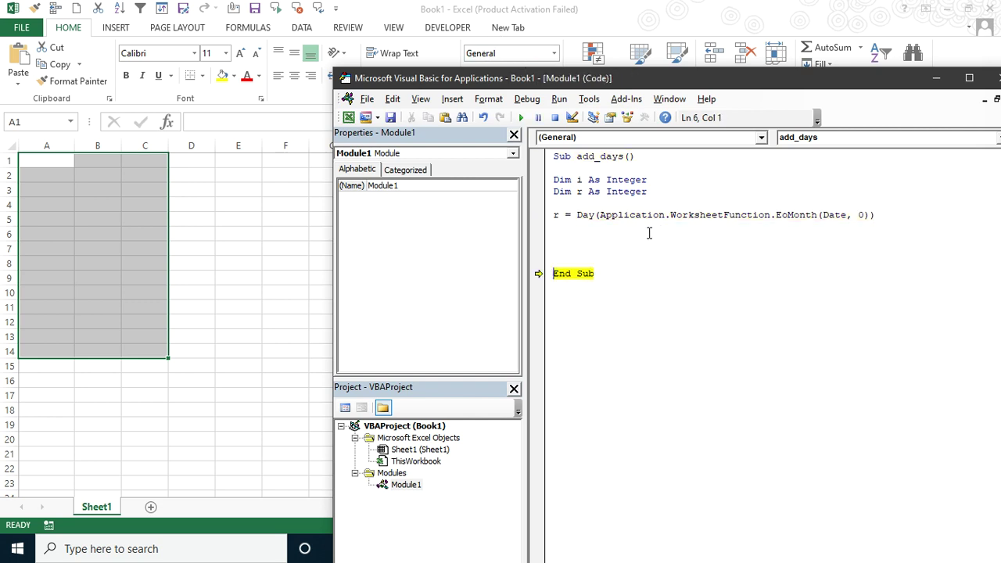
{"action": "key", "text": "F8"}
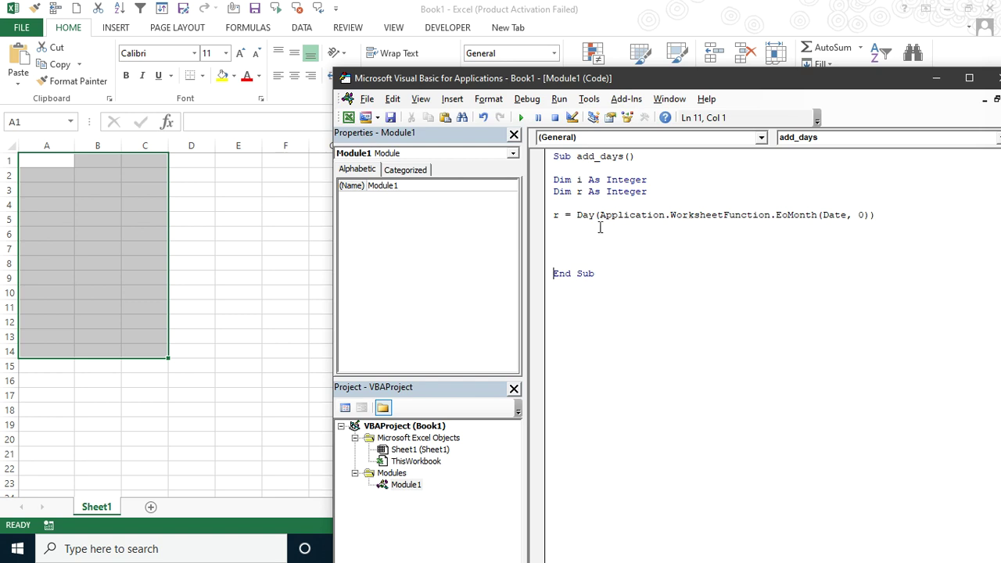
Select the EoMonth part, then insert a blank line above End Sub.
{"action": "left_click_drag", "start_coordinate": [596, 215], "coordinate": [865, 215]}
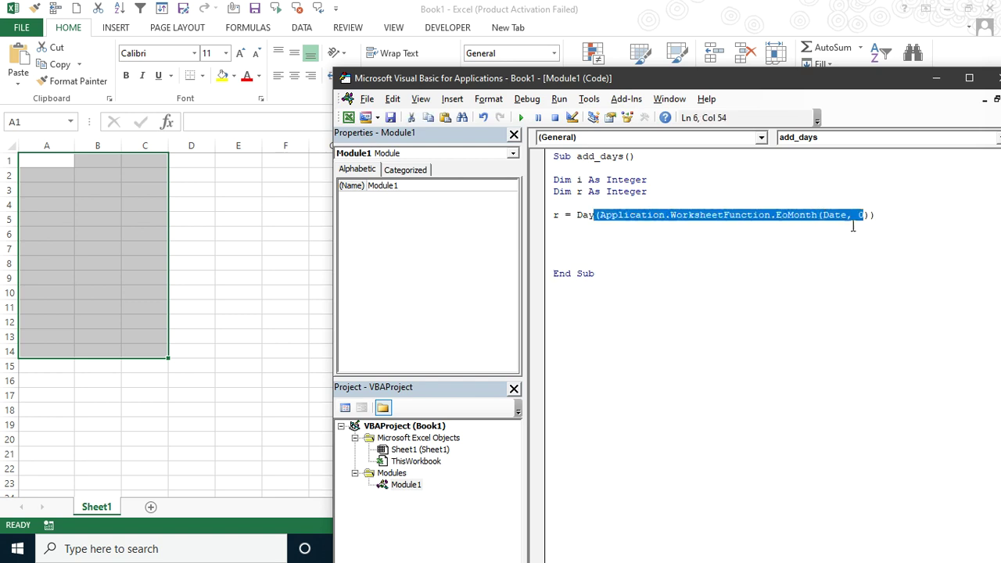
{"action": "left_click", "coordinate": [622, 230]}
{"action": "key", "text": "Return"}
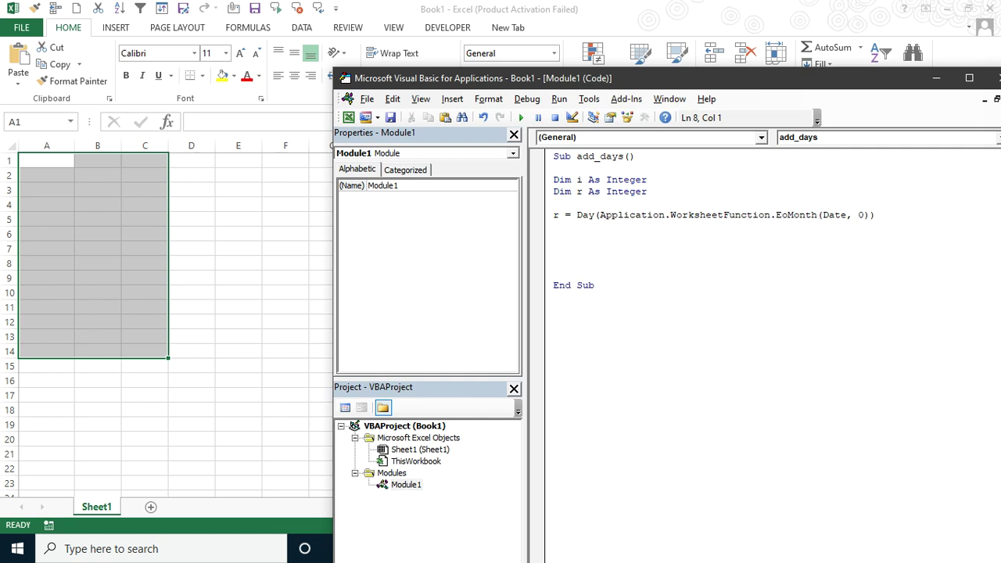
{"action": "left_click", "coordinate": [553, 226]}
Write a For i = 1 To r loop closed by Next.
{"action": "key", "text": "Return"}
{"action": "type", "text": "for i "}
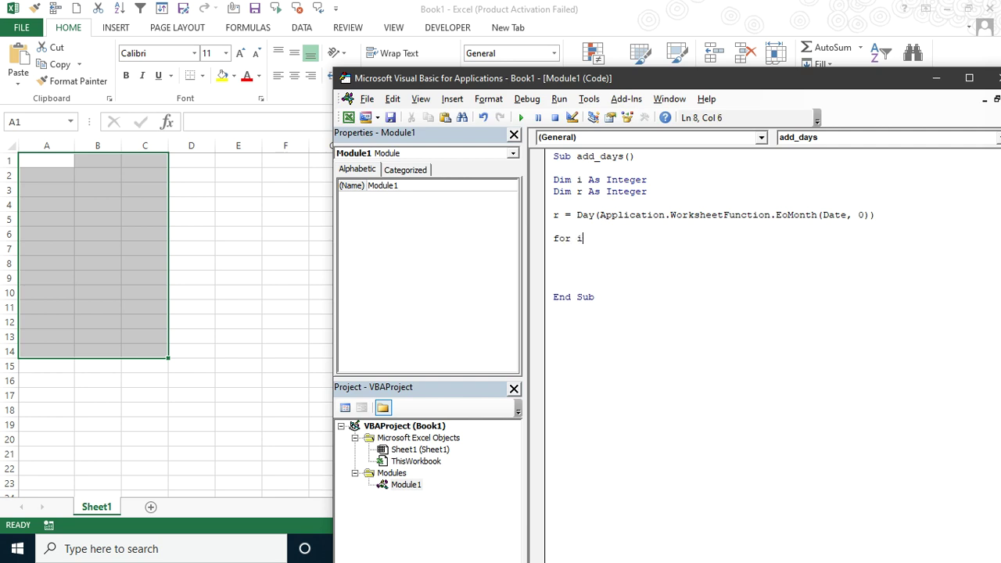
{"action": "type", "text": "= 1 to r"}
{"action": "key", "text": "Return"}
{"action": "left_click", "coordinate": [580, 279]}
{"action": "type", "text": "next"}
{"action": "key", "text": "Up"}
{"action": "key", "text": "Up"}
Inside the loop, add Sheets.Add After:=Sheets(Sheets.Count) and an indented ActiveSheet.Name = i.
{"action": "left_click", "coordinate": [553, 250]}
{"action": "type", "text": "sheets"}
{"action": "type", "text": "."}
{"action": "key", "text": "Tab"}
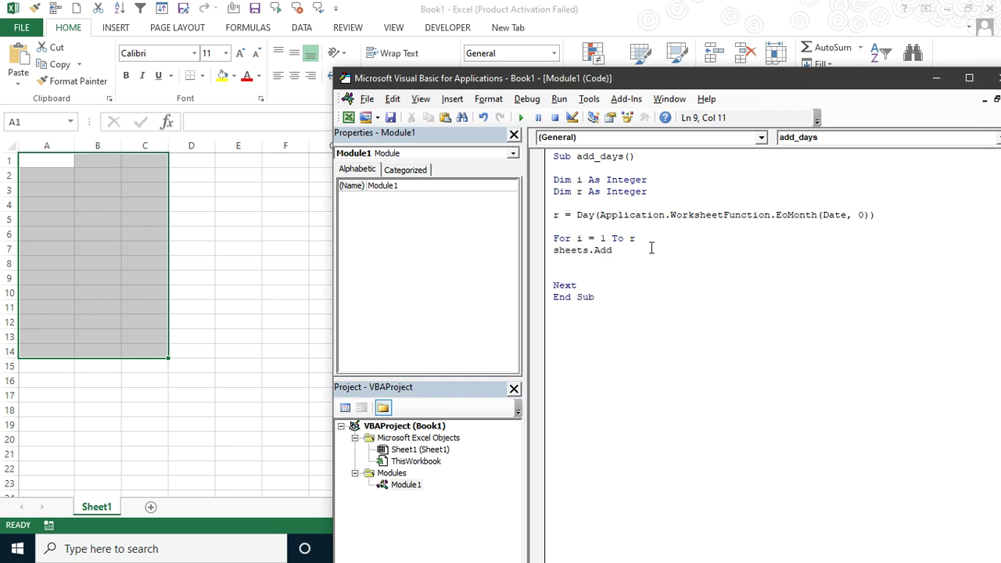
{"action": "type", "text": " after"}
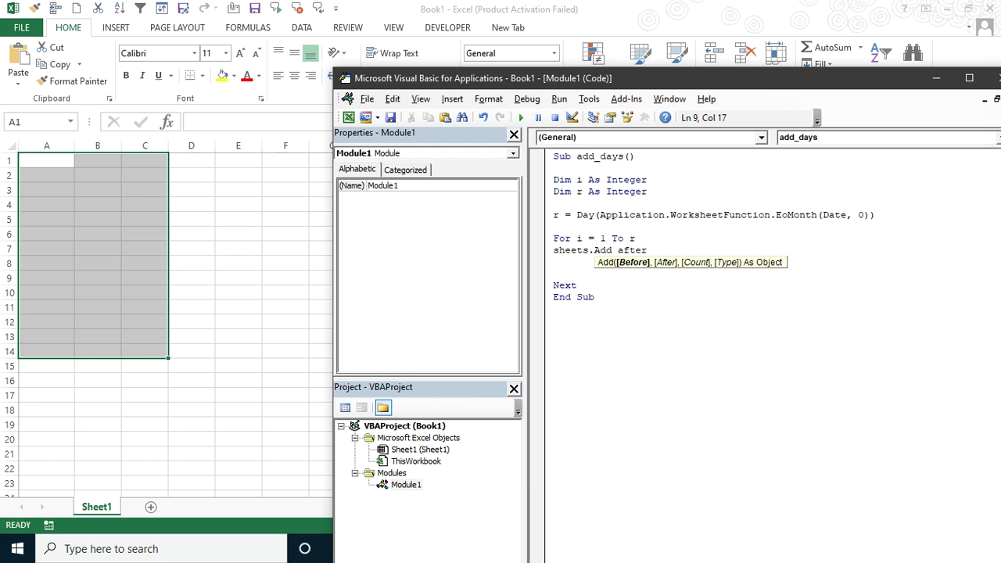
{"action": "type", "text": ":=sheets(sheets.Count"}
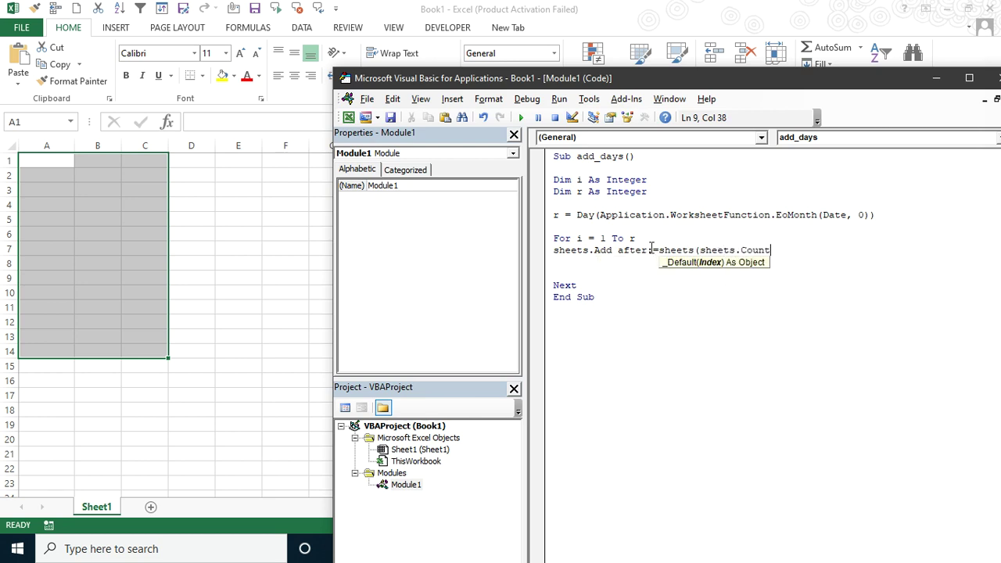
{"action": "type", "text": ")"}
{"action": "key", "text": "Return"}
{"action": "key", "text": "Tab"}
{"action": "type", "text": "active"}
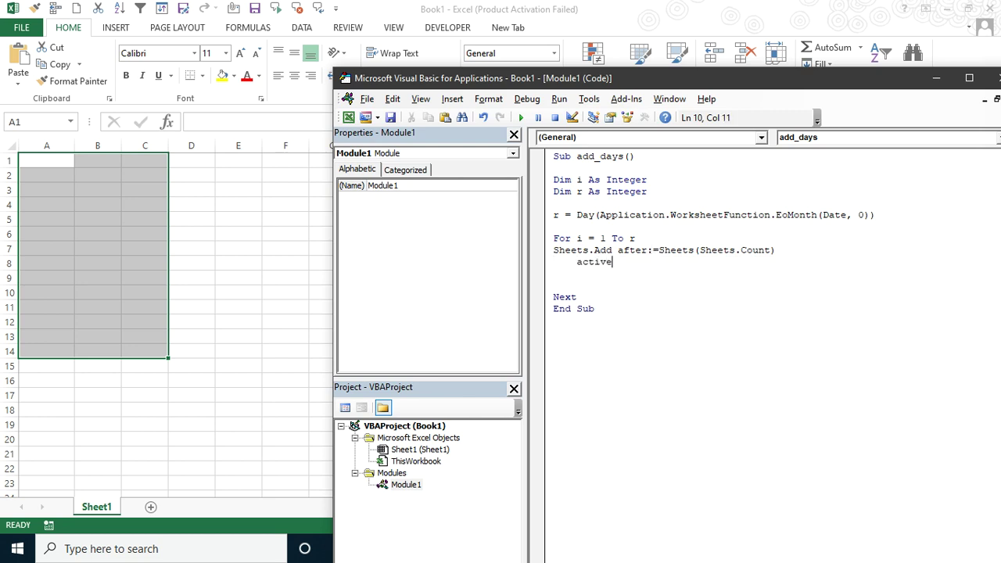
{"action": "type", "text": "sheet.name"}
{"action": "type", "text": " = i"}
{"action": "key", "text": "Return"}
Highlight Dim i, r = and the EoMonth call, then F8-step to the For line.
{"action": "left_click_drag", "start_coordinate": [552, 179], "coordinate": [674, 179]}
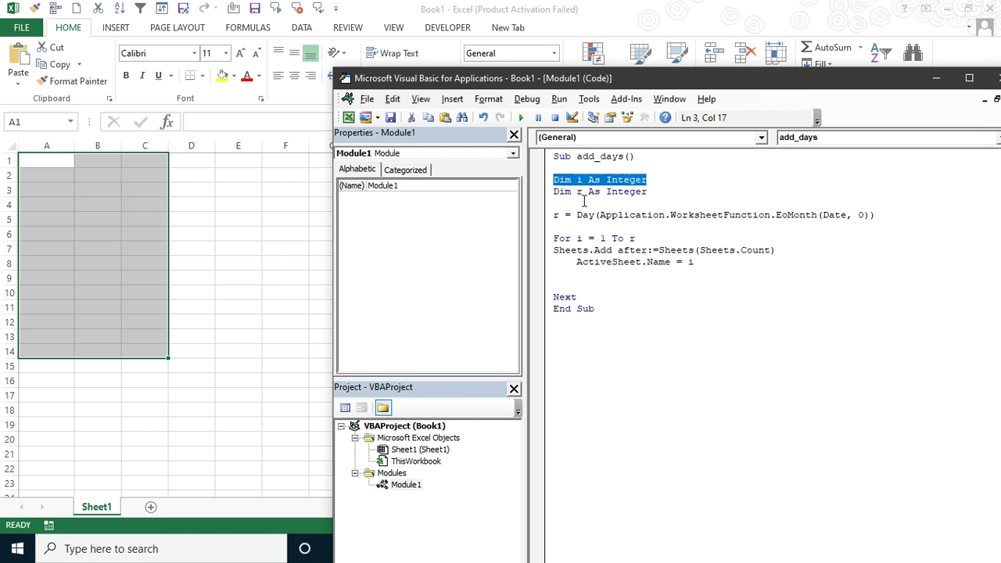
{"action": "left_click_drag", "start_coordinate": [553, 215], "coordinate": [572, 215]}
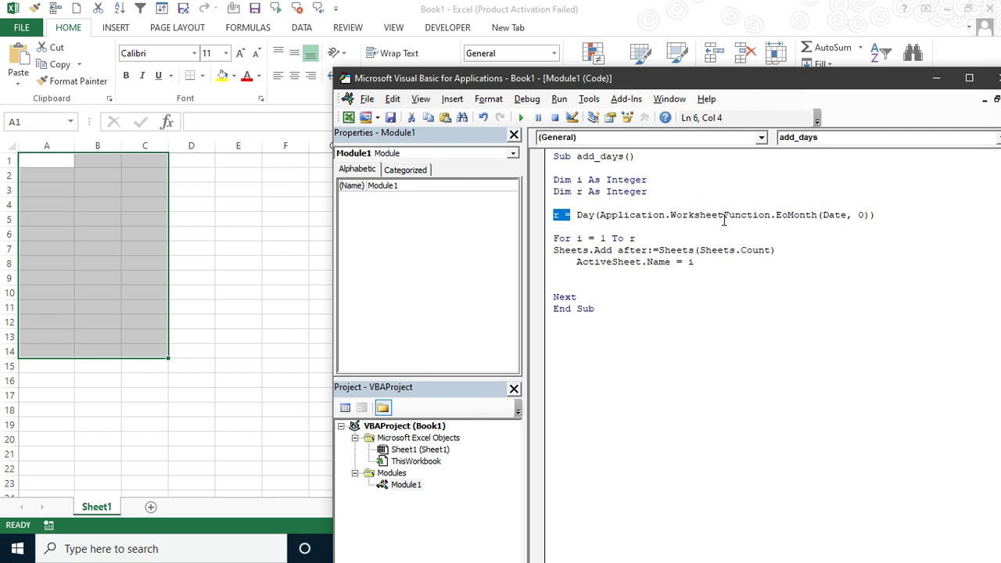
{"action": "left_click_drag", "start_coordinate": [603, 215], "coordinate": [829, 214]}
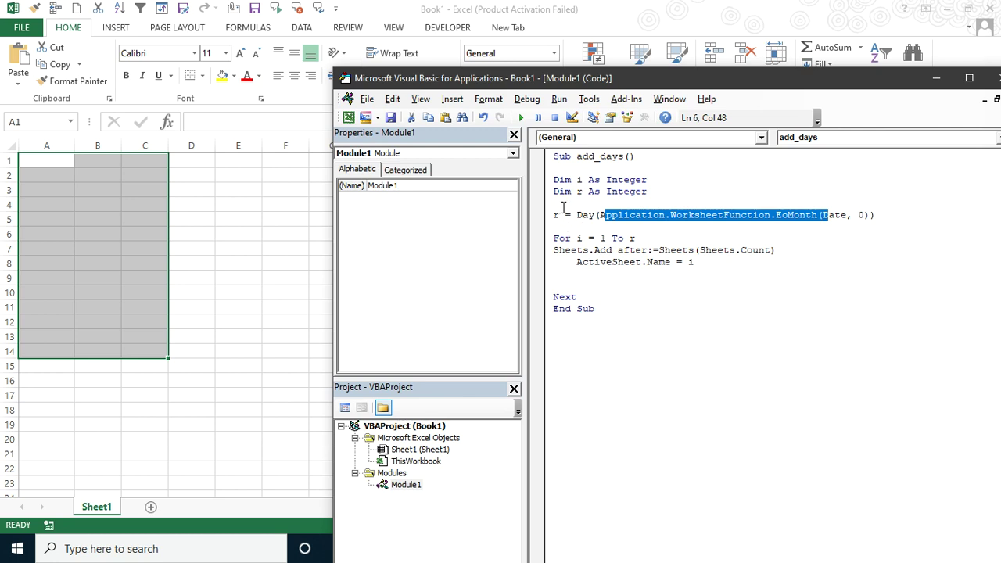
{"action": "key", "text": "F8"}
{"action": "key", "text": "F8"}
{"action": "key", "text": "F8"}
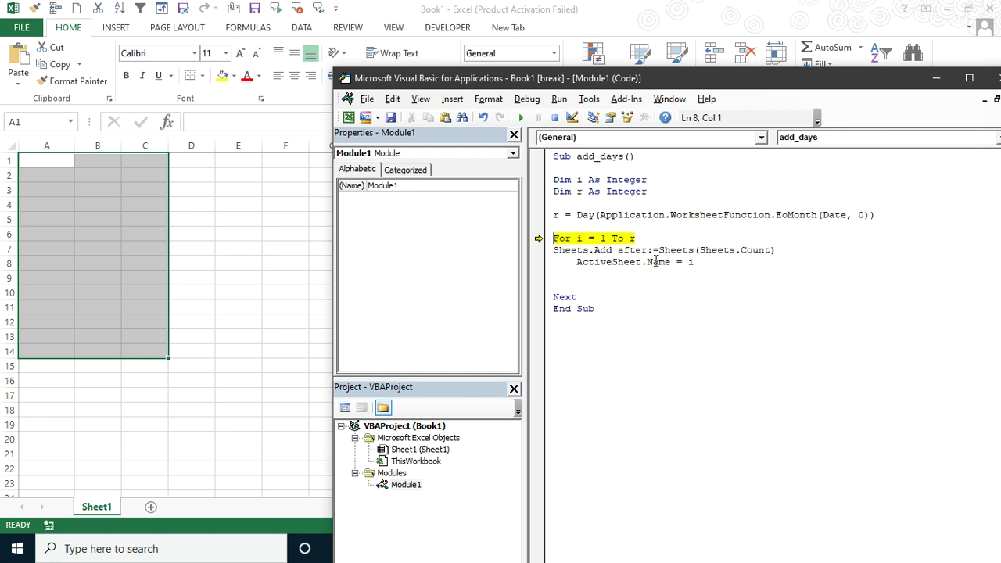
Highlight the Sheets.Add and ActiveSheet.Name lines, run add_days to completion, then view the workbook.
{"action": "left_click", "coordinate": [544, 250]}
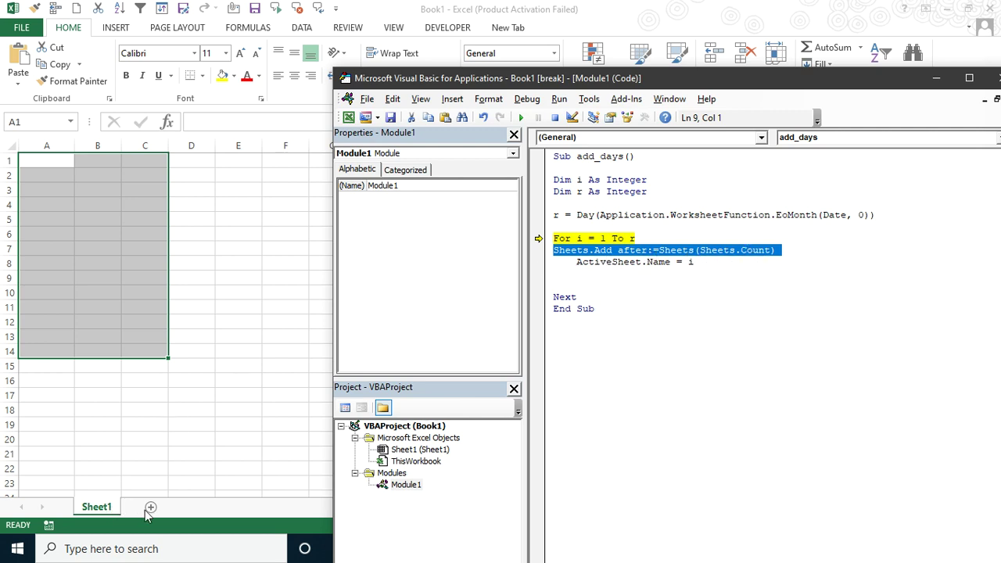
{"action": "left_click_drag", "start_coordinate": [576, 262], "coordinate": [704, 263]}
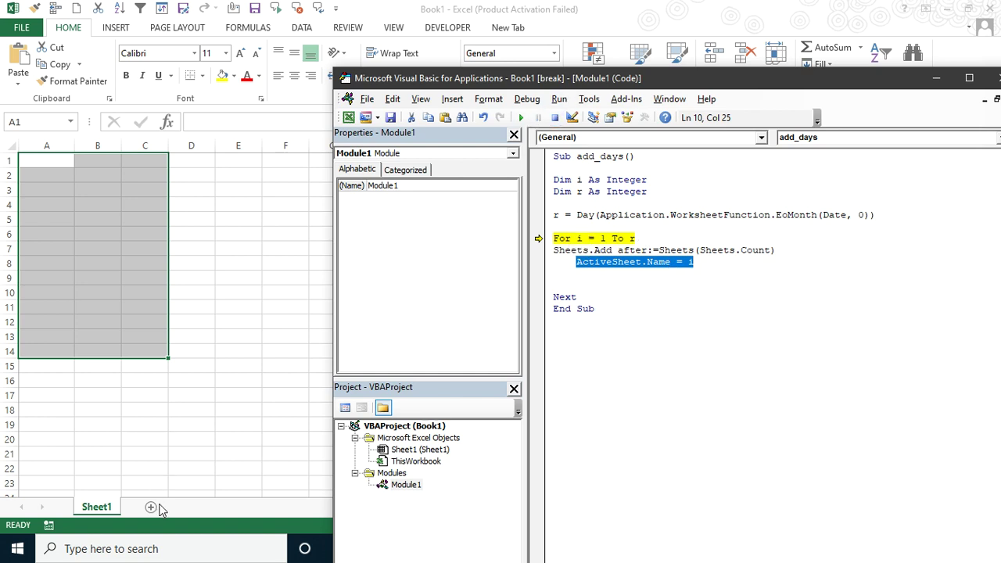
{"action": "left_click", "coordinate": [521, 118]}
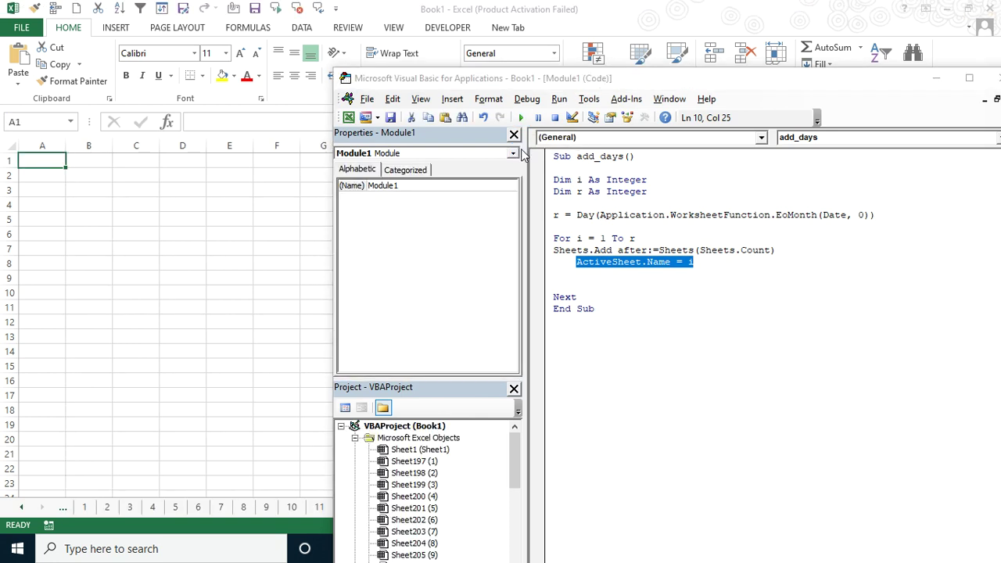
{"action": "left_click", "coordinate": [116, 352]}
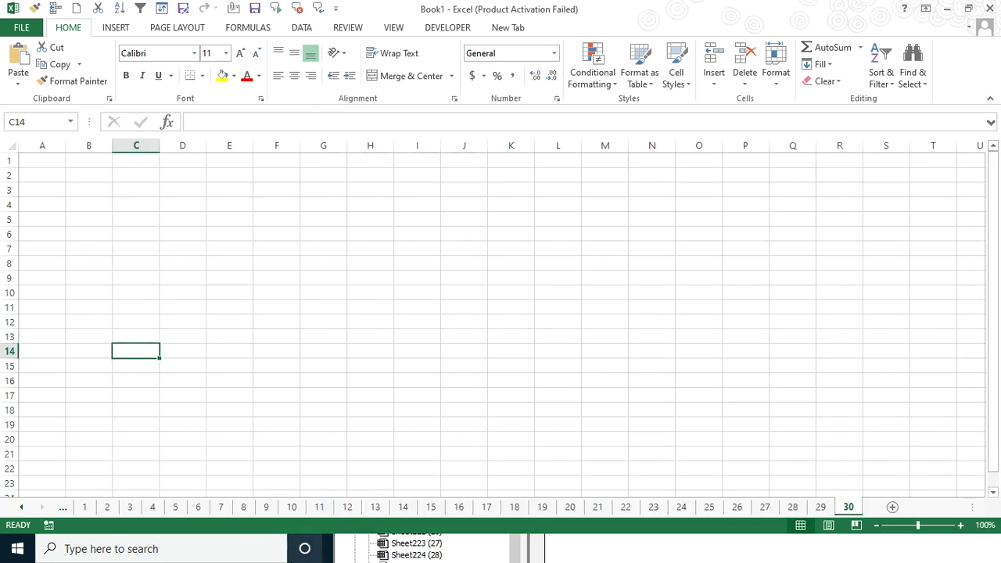
Flip through the new day sheets 1 to 30.
{"action": "left_click", "coordinate": [83, 506]}
{"action": "left_click", "coordinate": [107, 506]}
{"action": "left_click", "coordinate": [130, 506]}
{"action": "left_click", "coordinate": [175, 506]}
{"action": "left_click", "coordinate": [243, 506]}
{"action": "left_click", "coordinate": [319, 506]}
{"action": "left_click", "coordinate": [347, 506]}
{"action": "left_click", "coordinate": [486, 506]}
{"action": "left_click", "coordinate": [514, 507]}
{"action": "left_click", "coordinate": [597, 506]}
{"action": "left_click", "coordinate": [737, 506]}
{"action": "left_click", "coordinate": [848, 506]}
Re-examine the Day(EoMonth(Date, 0)) expression, show Sheet1 before sheet 1, and return to the code.
{"action": "key", "text": "alt+F11"}
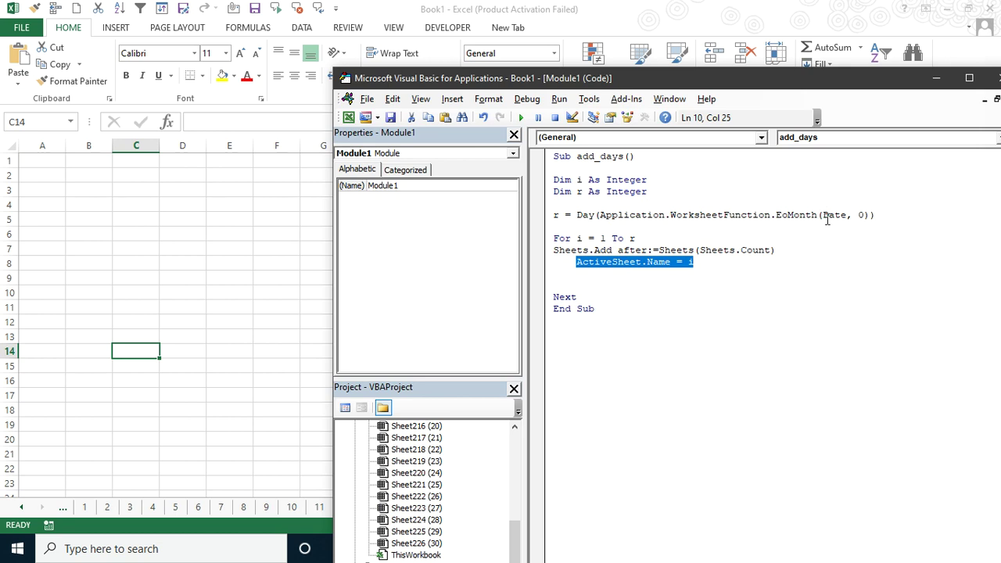
{"action": "left_click_drag", "start_coordinate": [824, 217], "coordinate": [842, 218]}
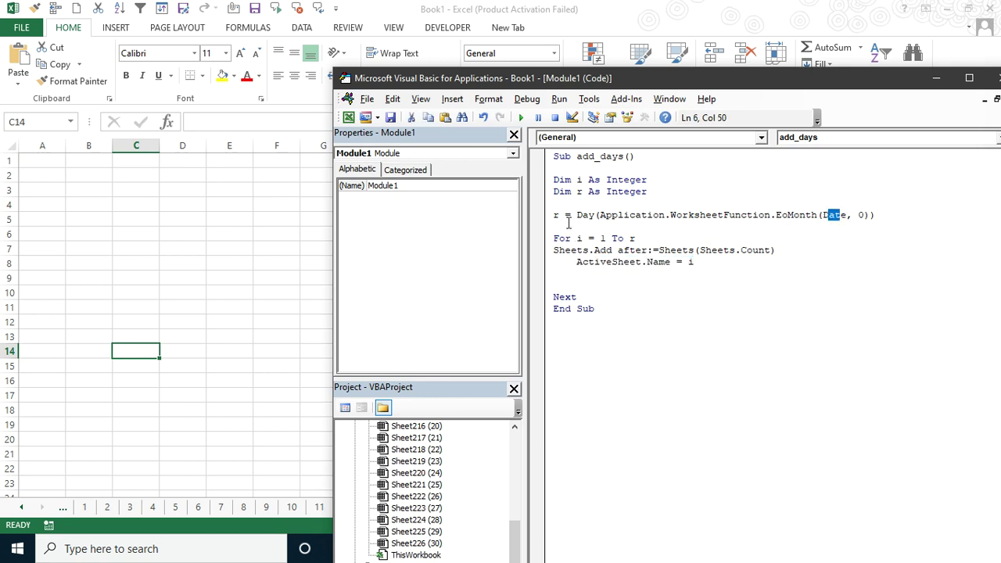
{"action": "left_click_drag", "start_coordinate": [576, 216], "coordinate": [899, 216]}
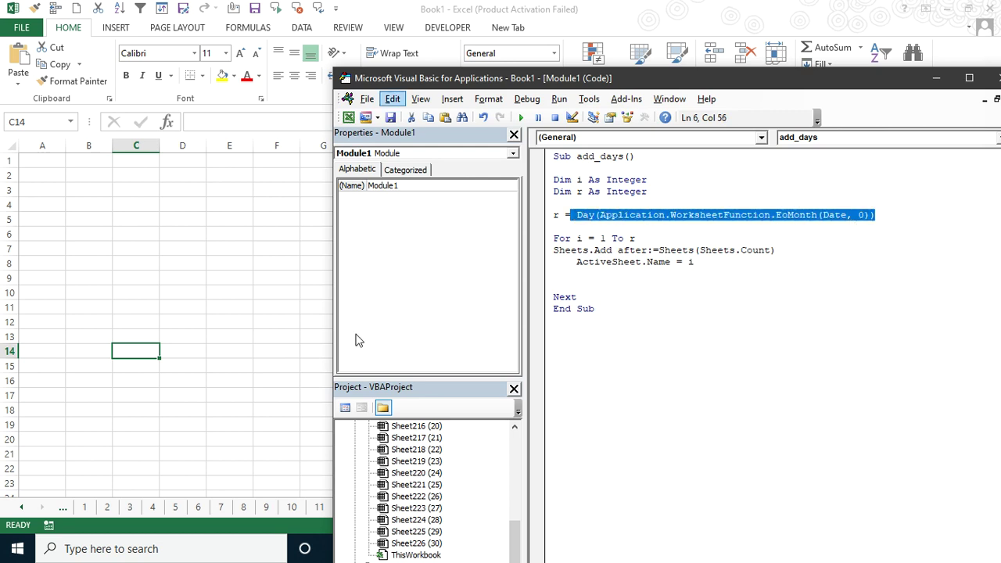
{"action": "key", "text": "alt+F11"}
{"action": "left_click", "coordinate": [190, 435]}
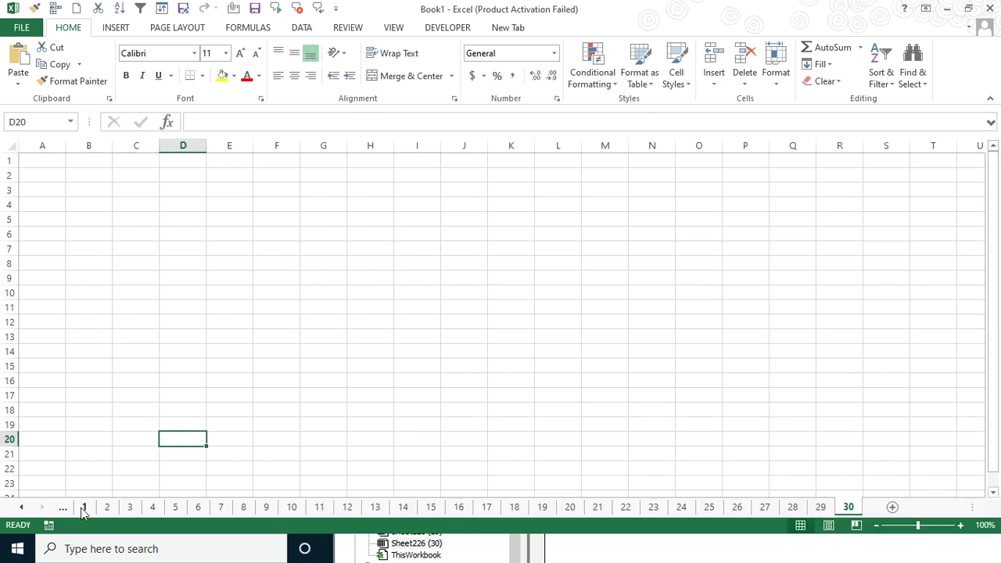
{"action": "left_click", "coordinate": [21, 506]}
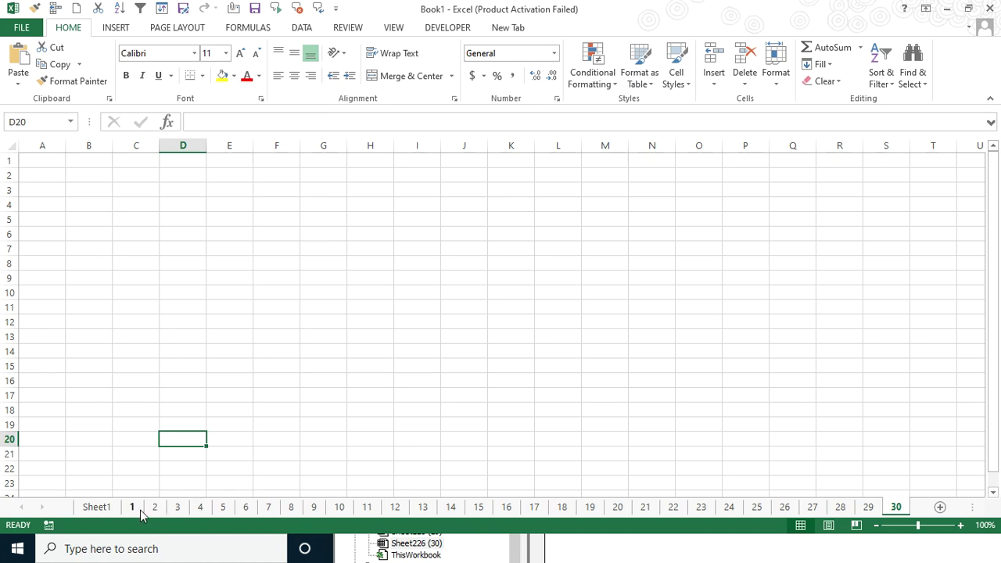
{"action": "key", "text": "alt+F11"}
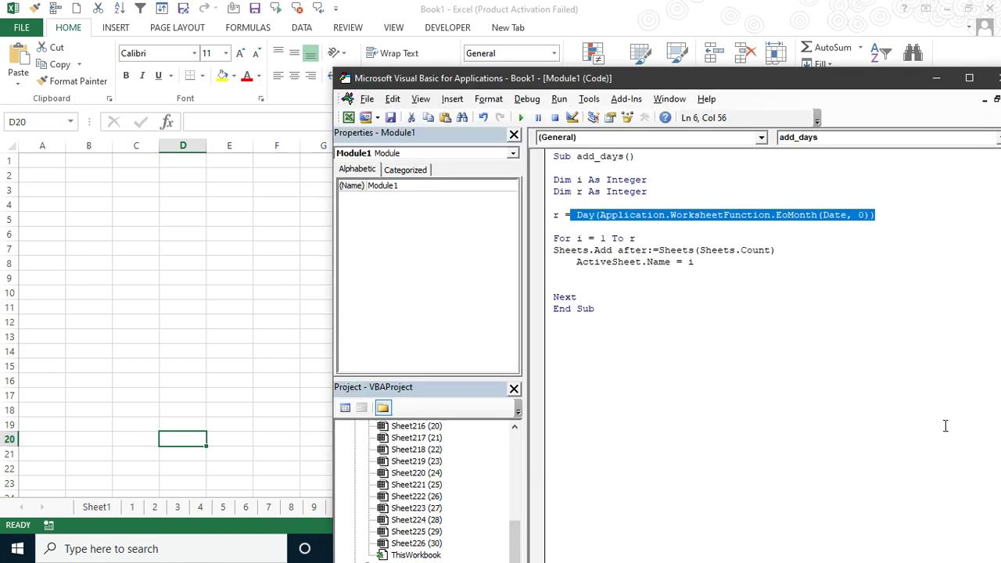